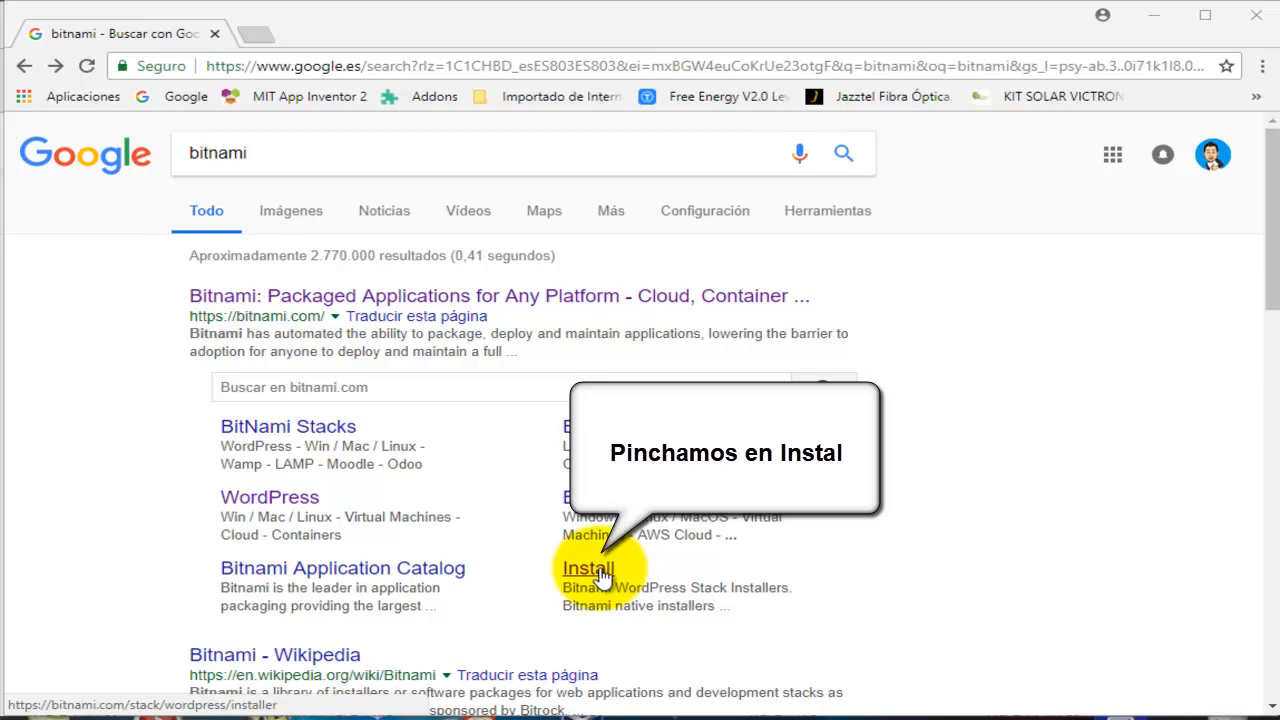
Open Bitnami's WordPress installer page and pick the Windows installer from the Win / Mac / Linux downloads.
left_click(600, 577)
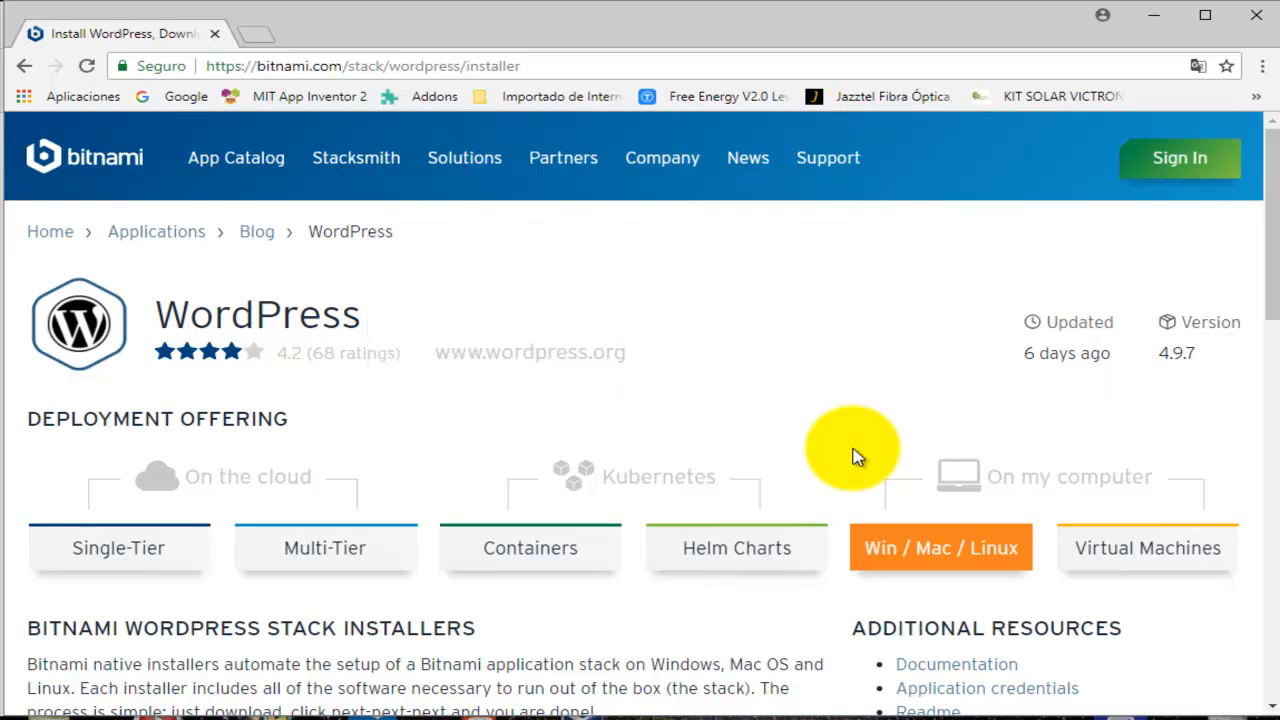
left_click(955, 562)
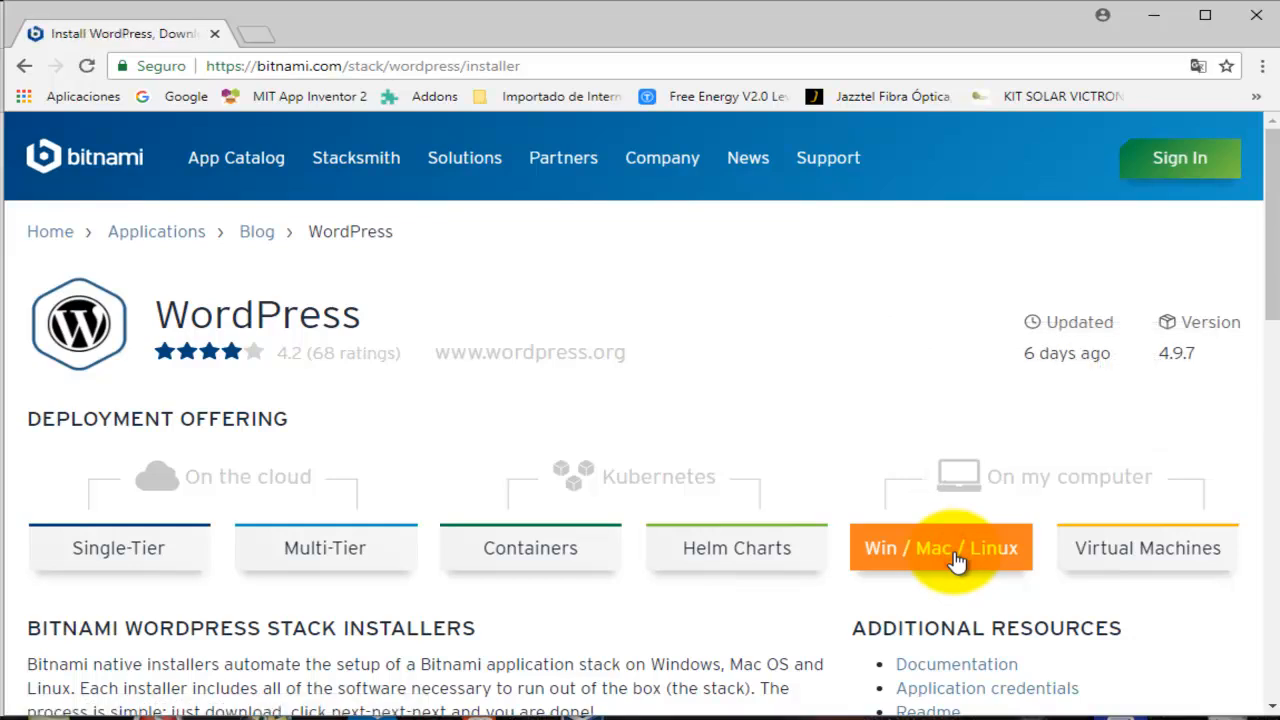
scroll(955, 562, "down", 5)
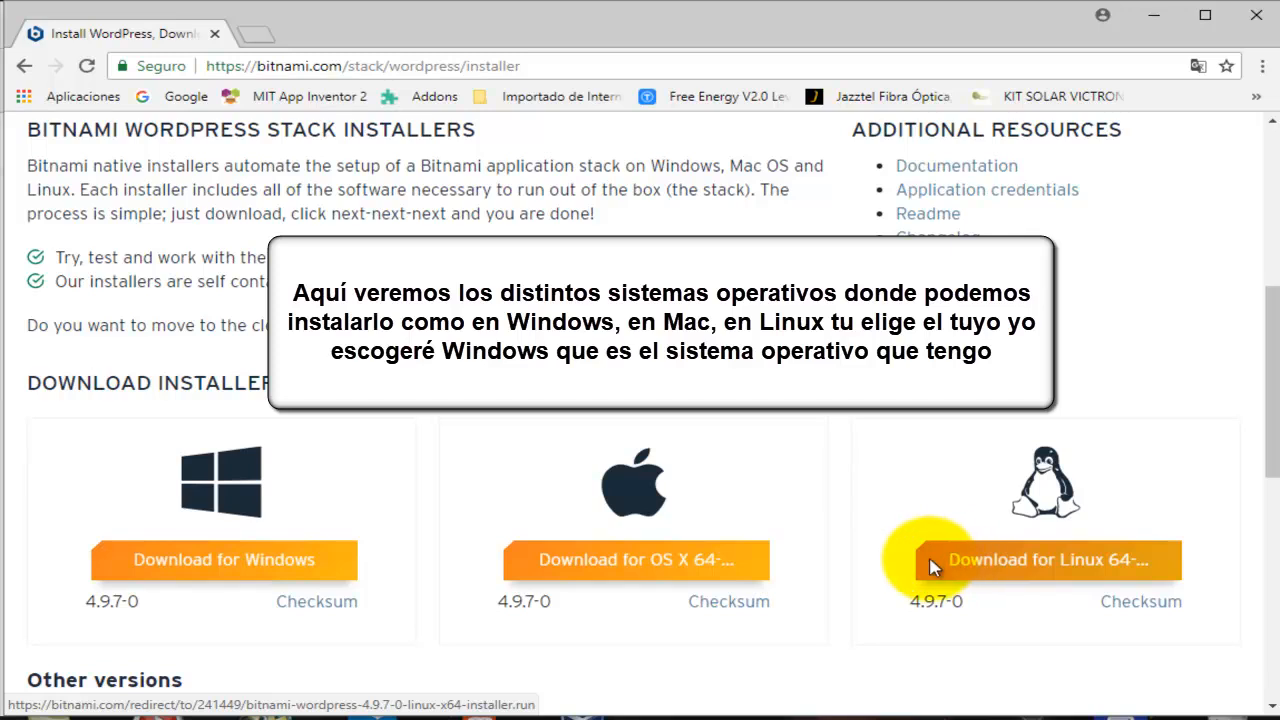
left_click(228, 568)
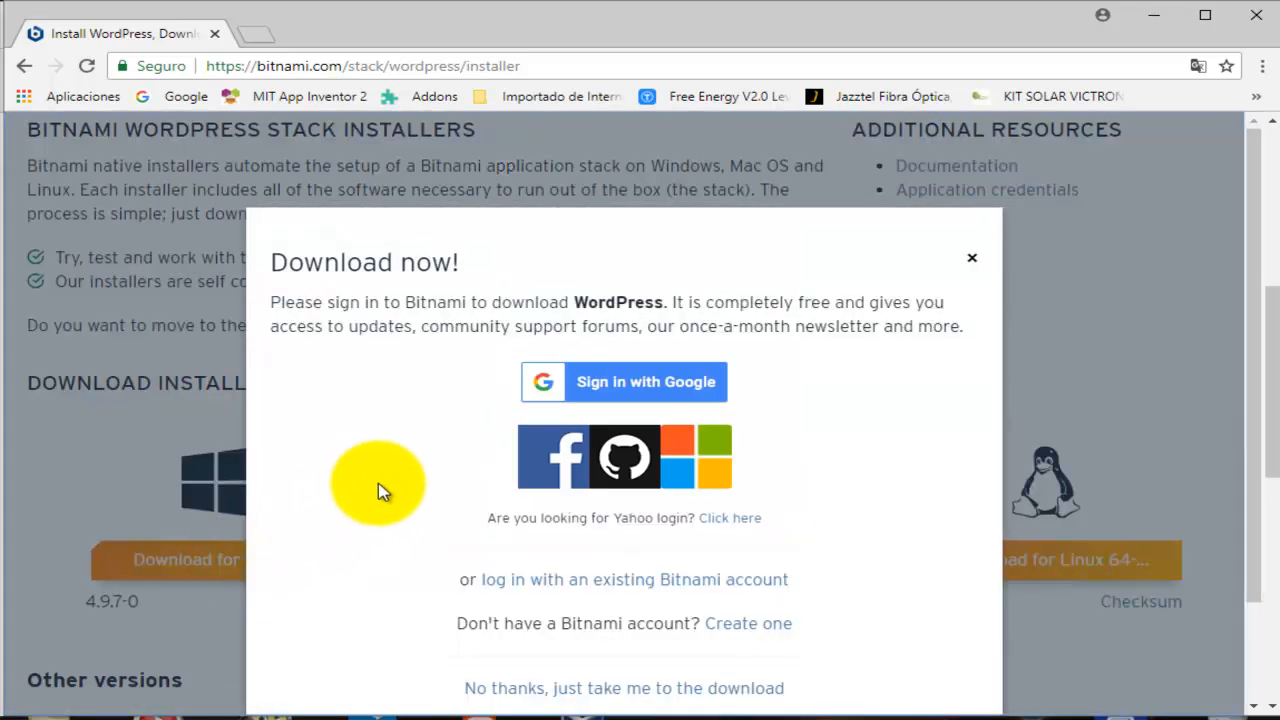
Skip the Bitnami sign-in and start downloading the Windows WordPress installer.
scroll(380, 491, "down", 2)
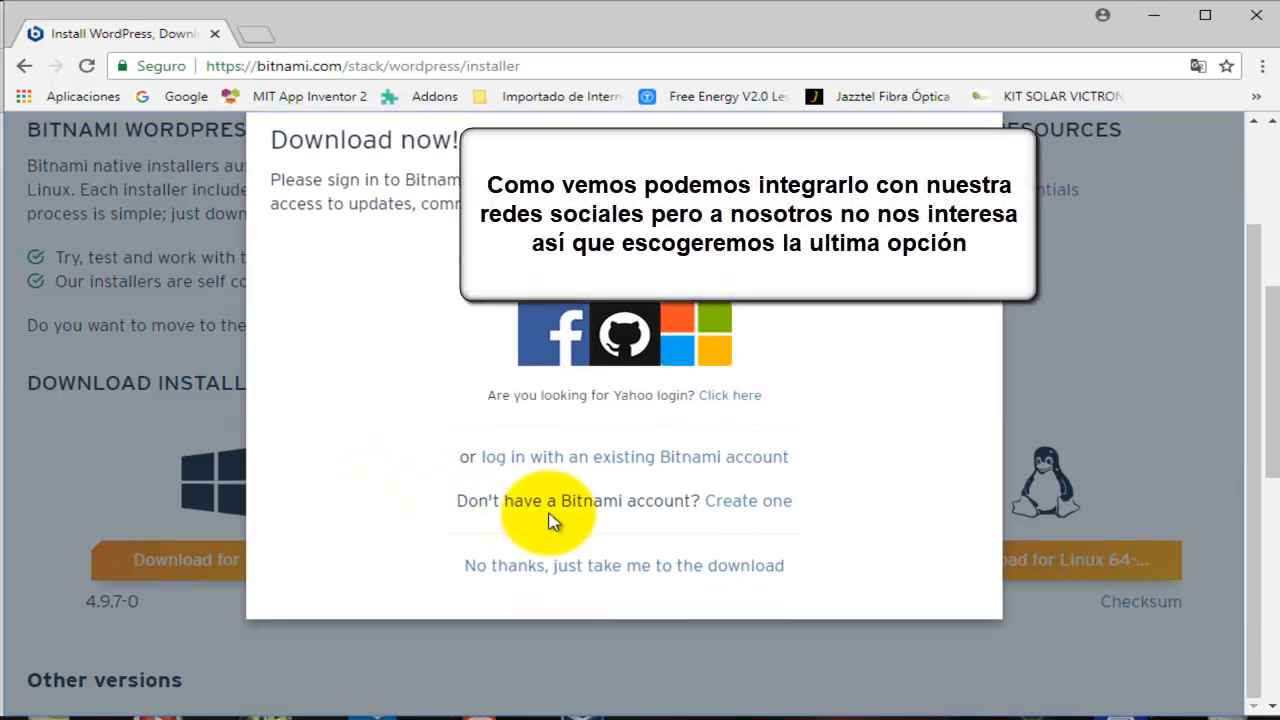
left_click(743, 569)
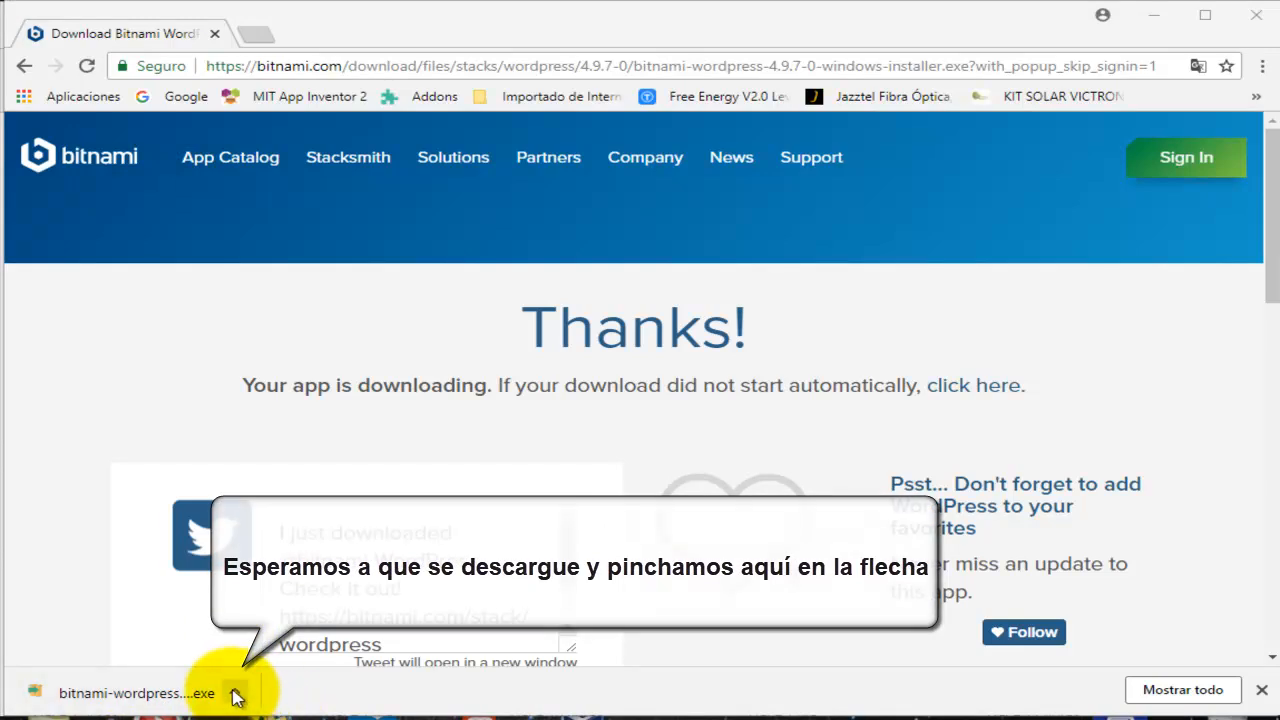
Show the downloaded installer in its folder using Mostrar en carpeta from the download bar.
left_click(236, 693)
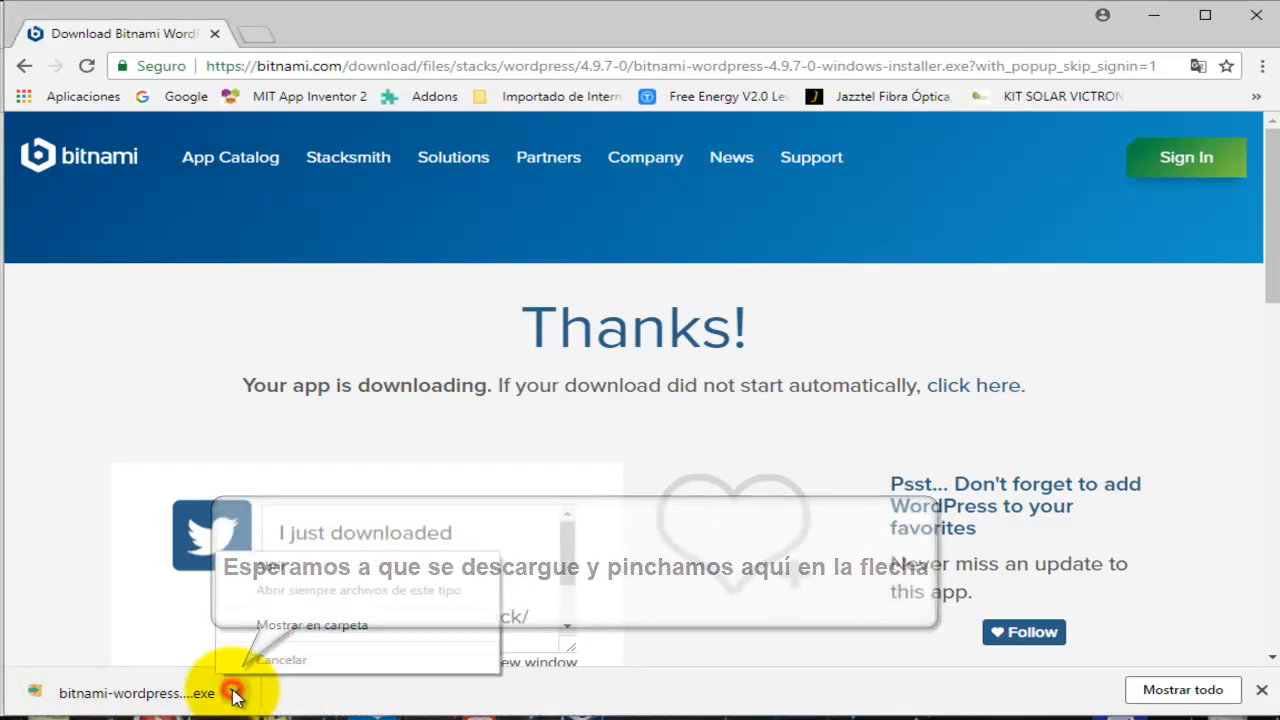
left_click(290, 625)
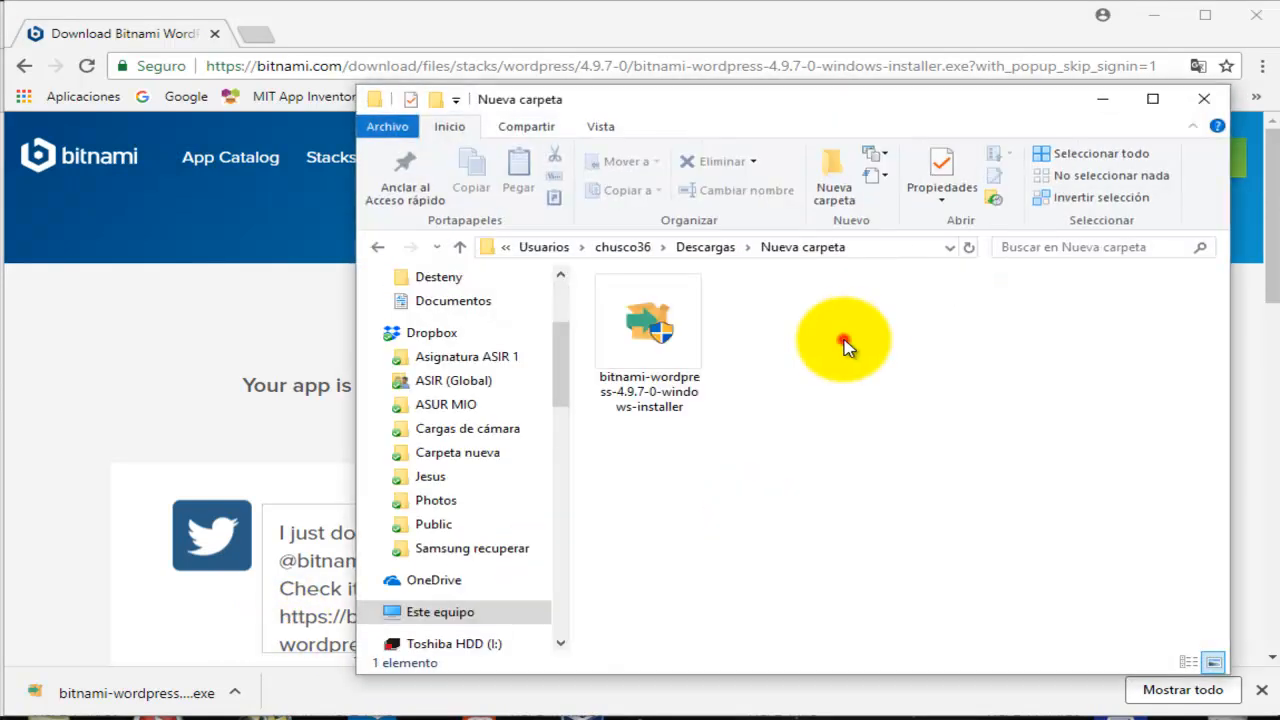
Run bitnami-wordpress-4.9.7-0-windows-installer and expand the installation language list.
left_click(650, 330)
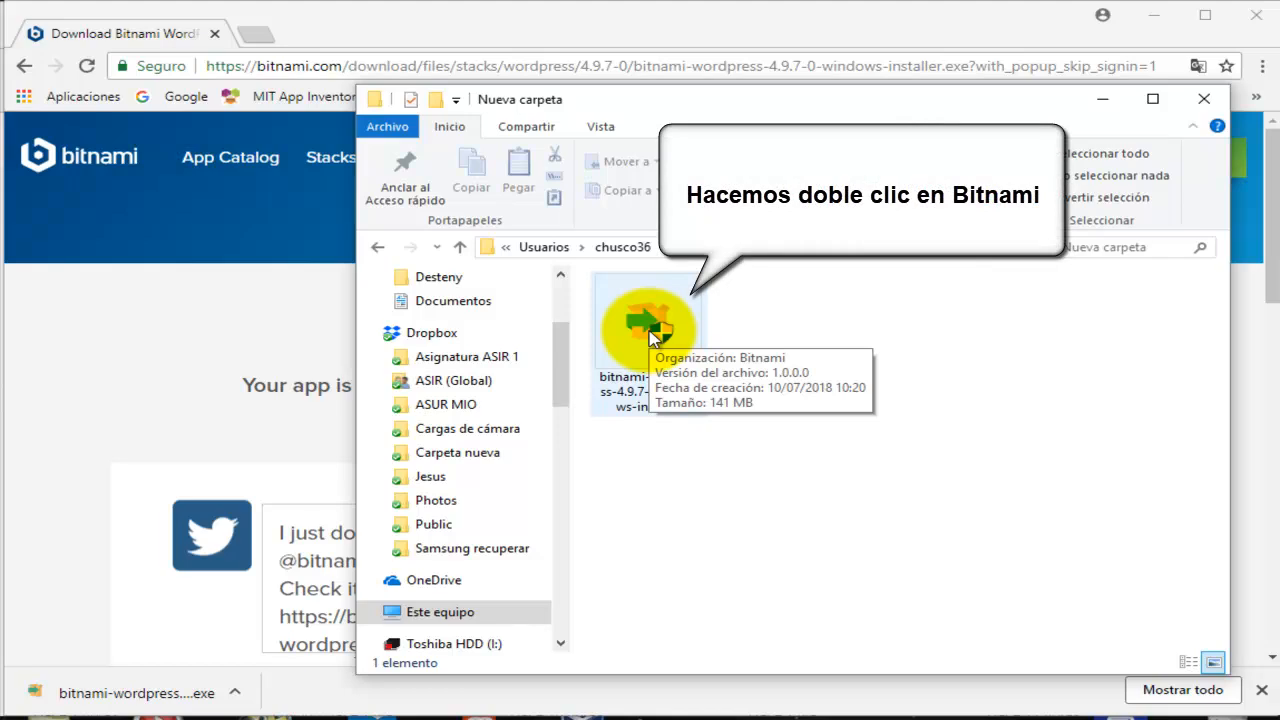
double_click(652, 338)
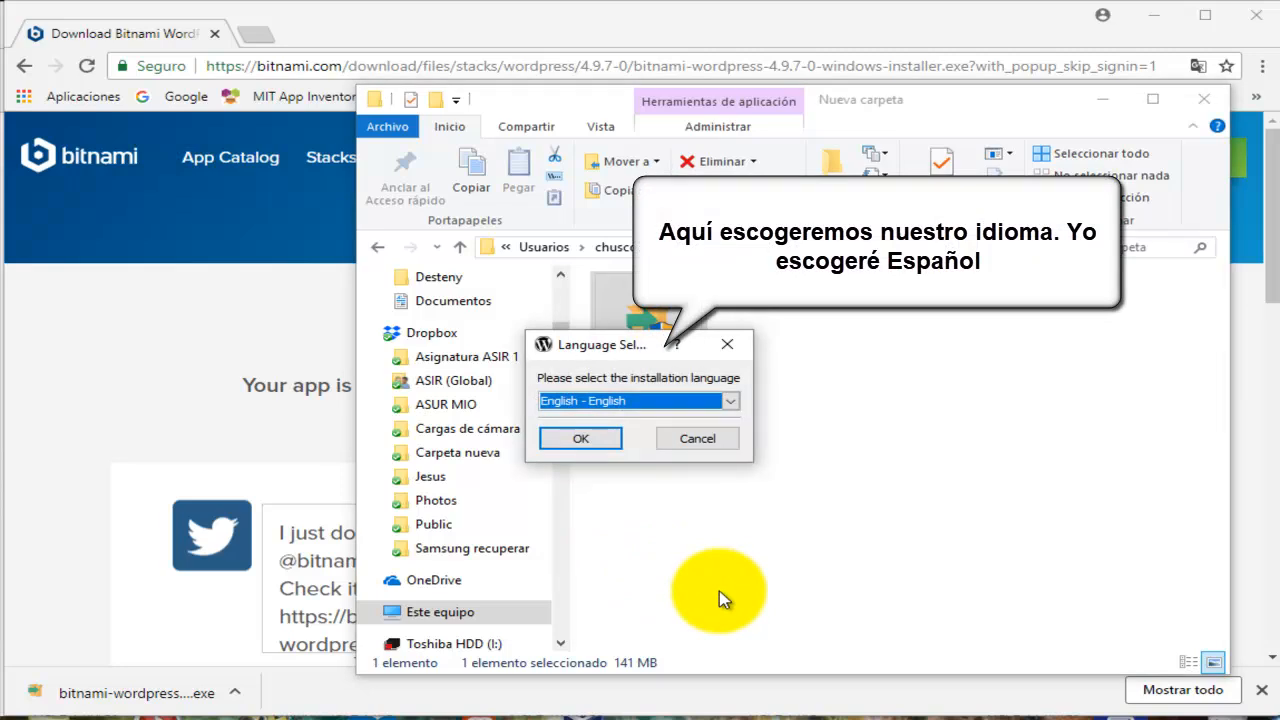
left_click(731, 404)
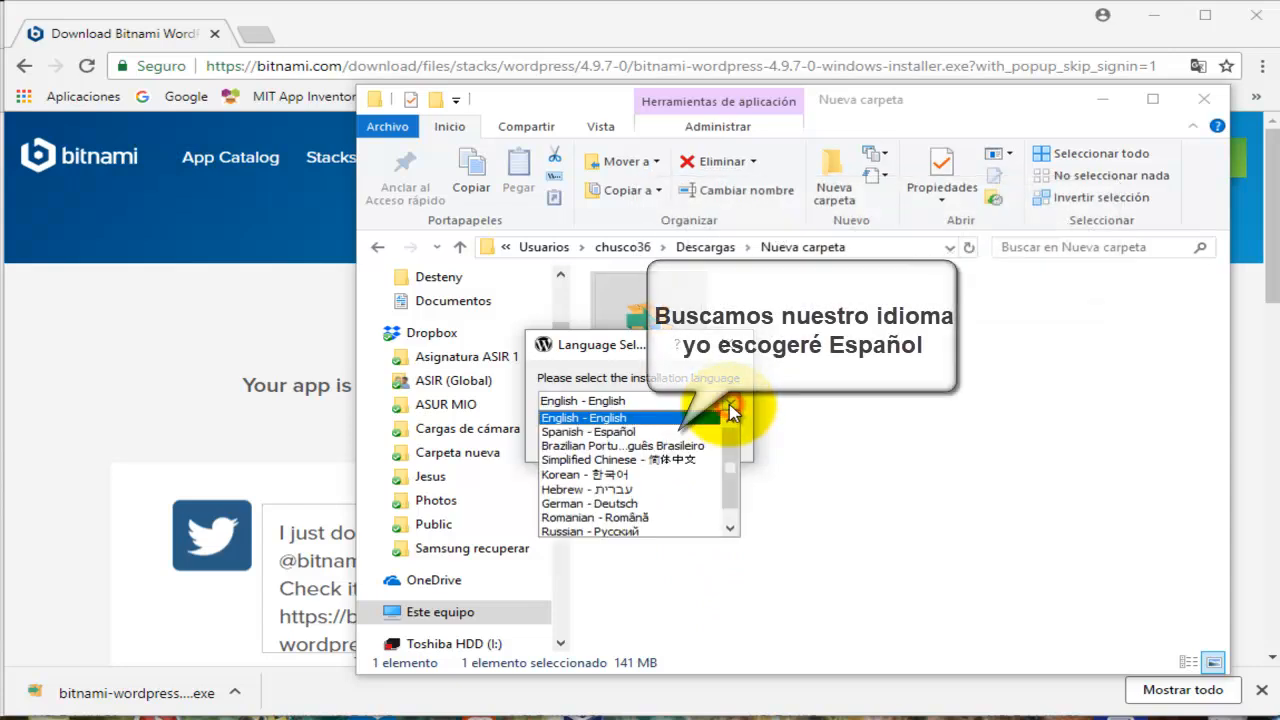
Choose Spanish - Español as the installer language and continue past the antivirus warning.
left_click(683, 432)
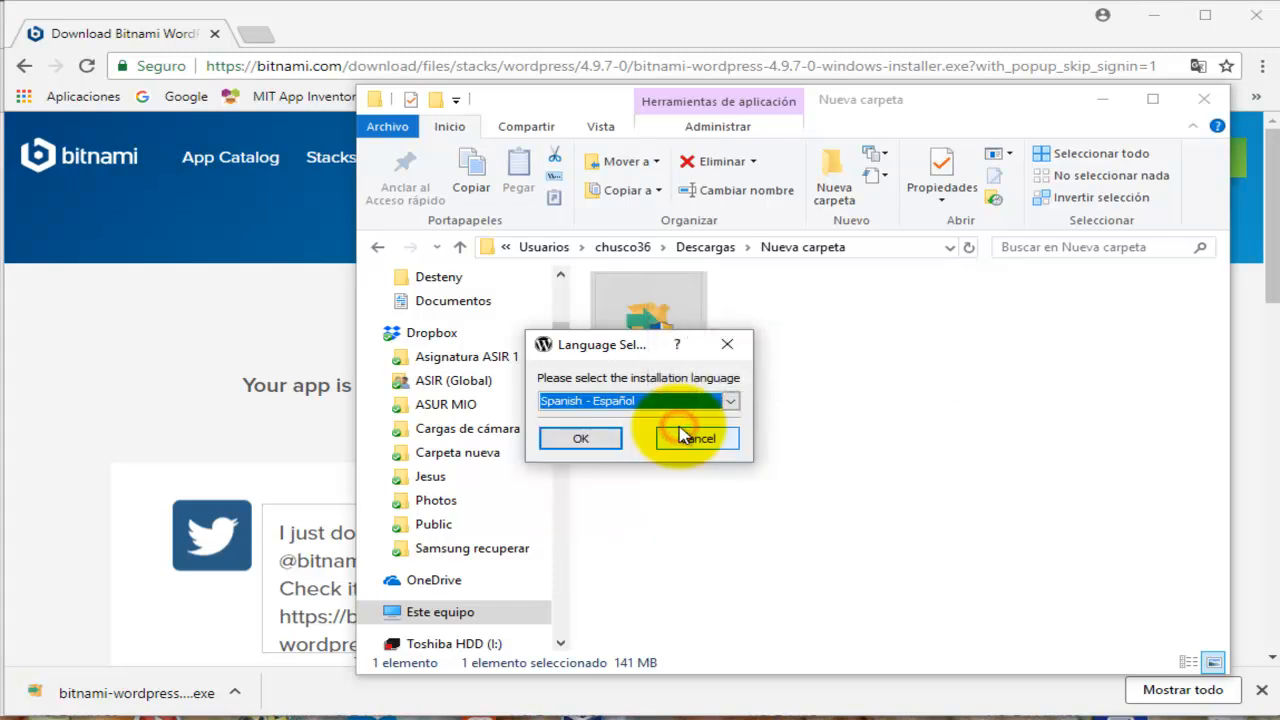
left_click(587, 445)
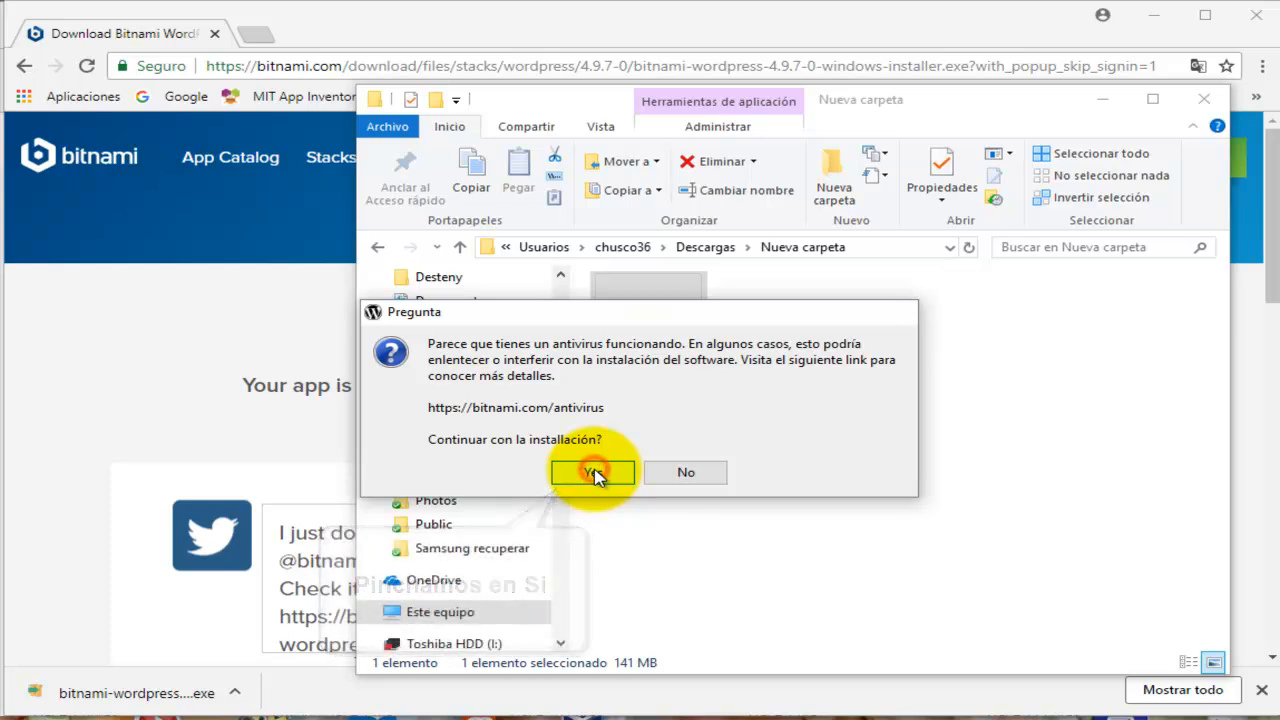
left_click(594, 474)
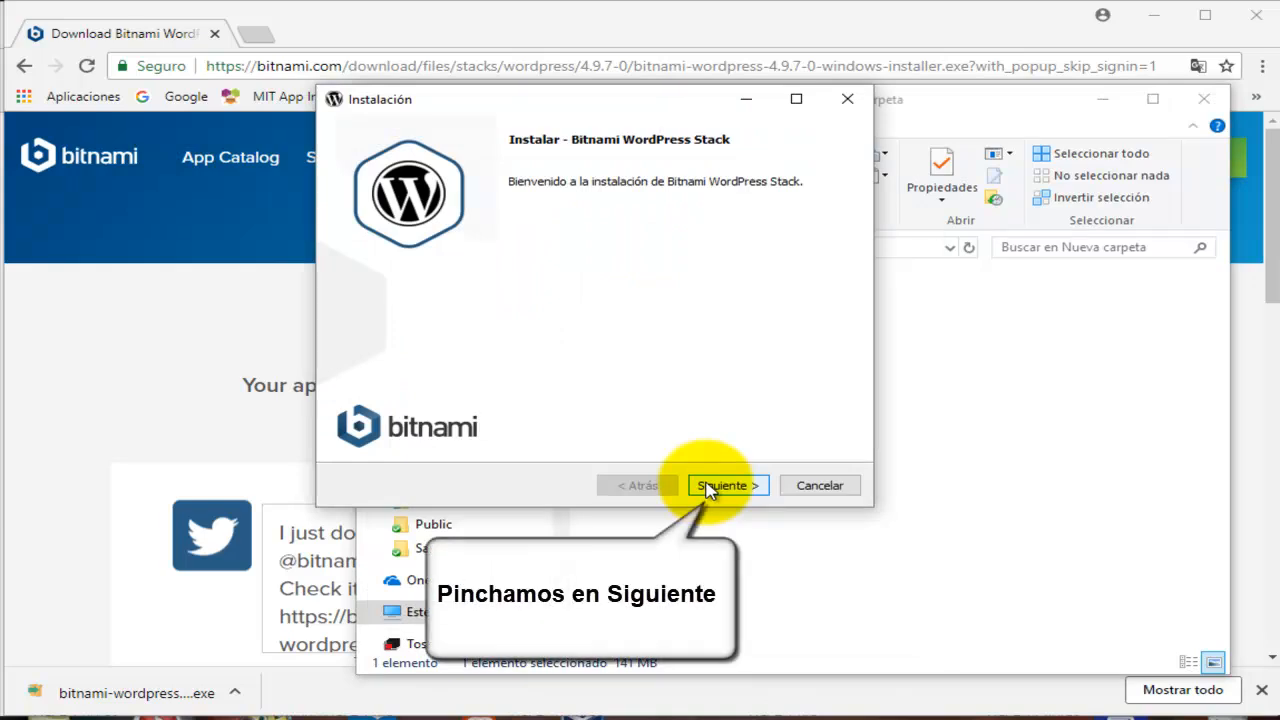
Accept the welcome page, both components and the default C:\Bitnami\wordpress-4.9.7-0 folder.
left_click(706, 487)
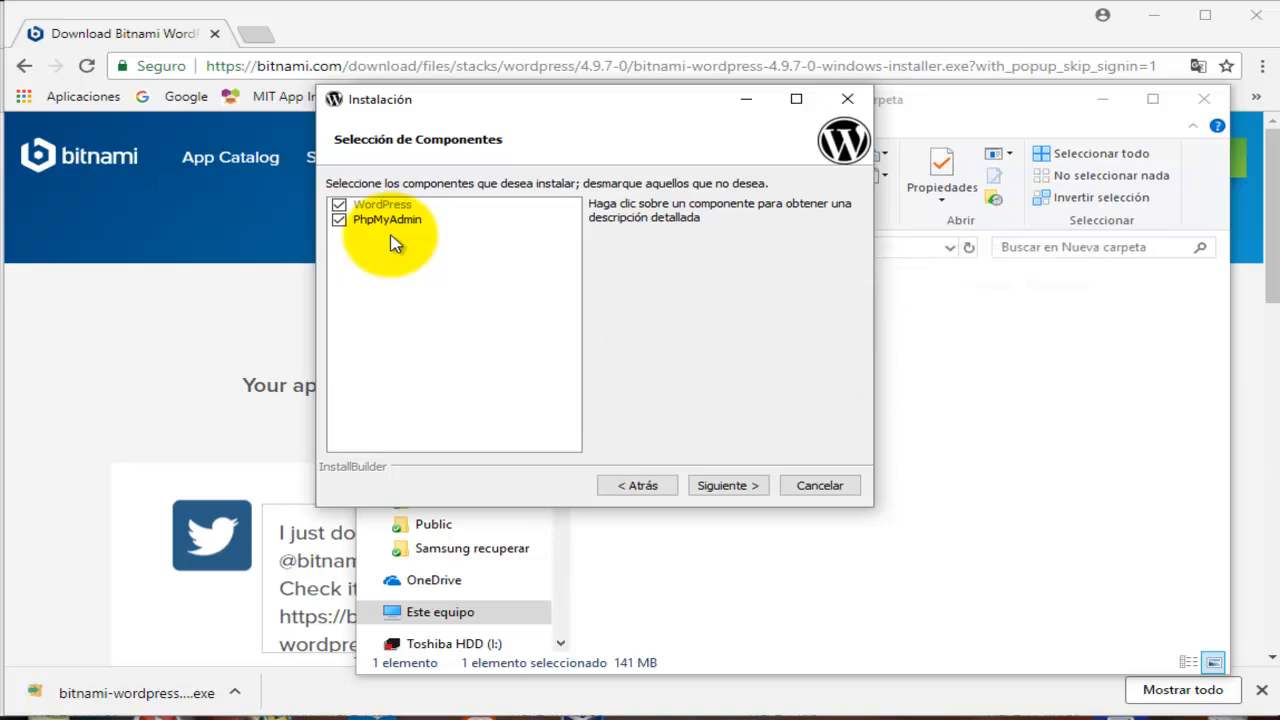
left_click(725, 487)
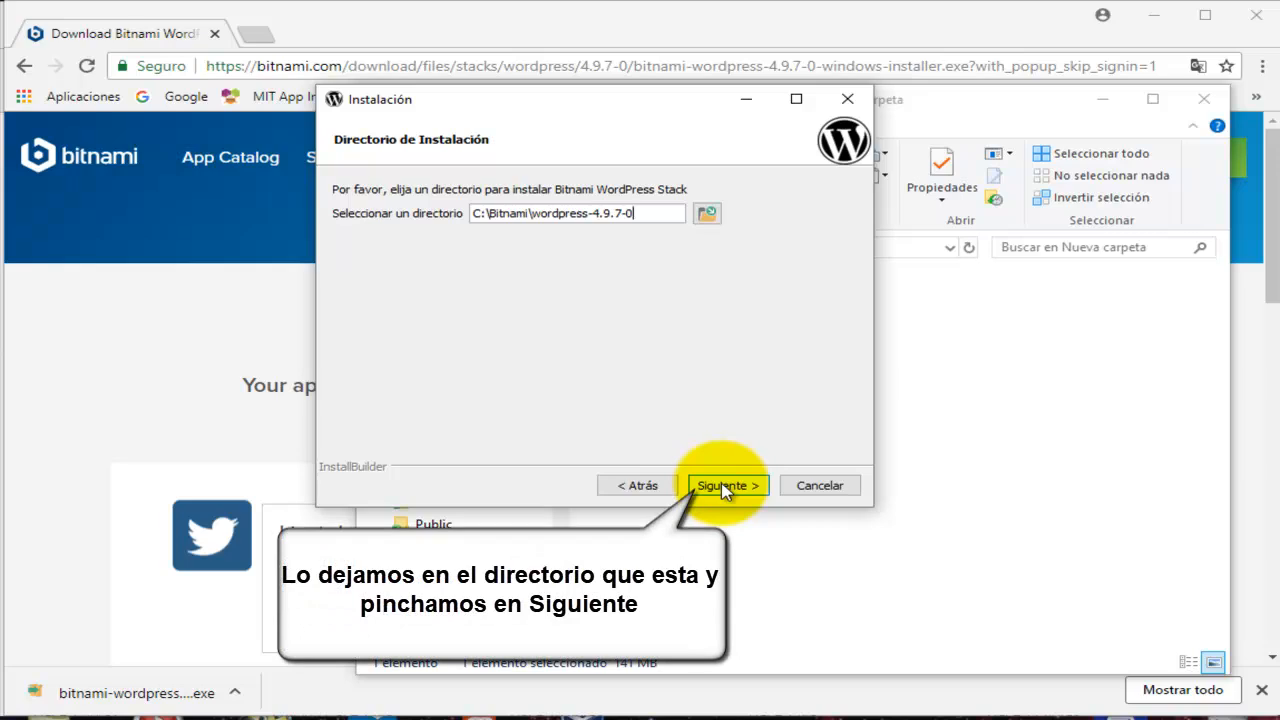
left_click(722, 486)
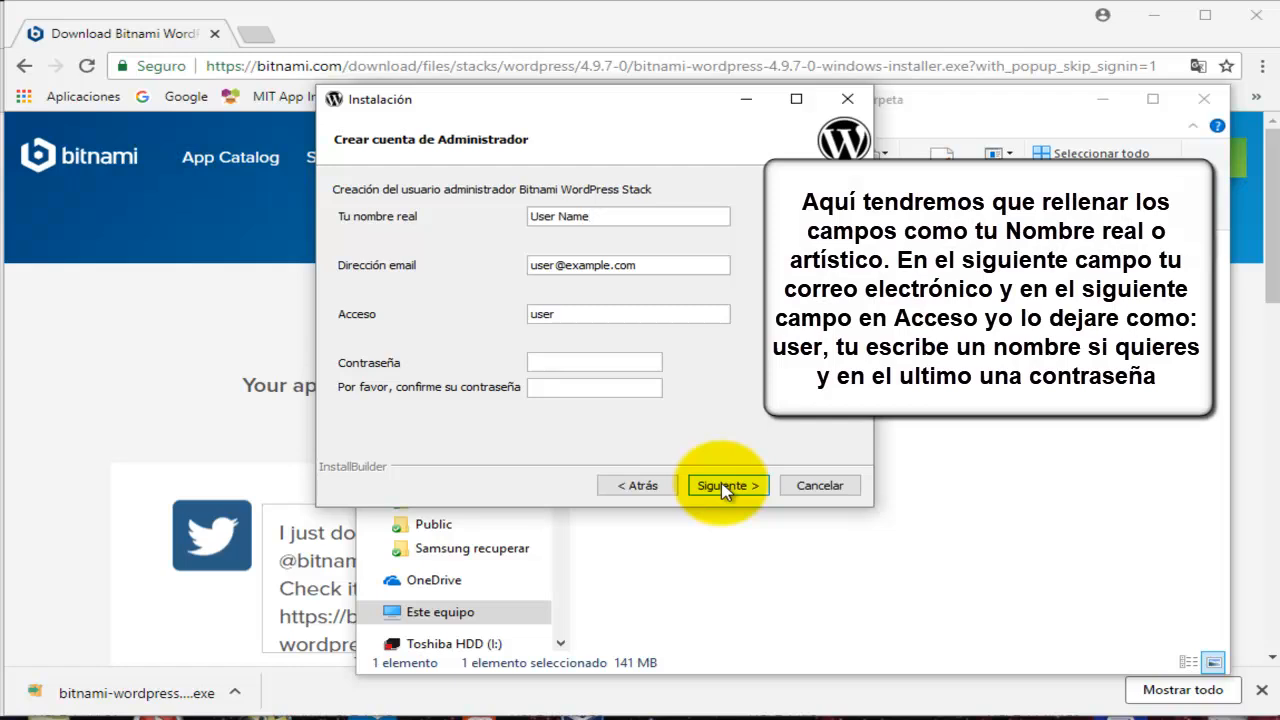
Replace the sample real name and e-mail with the administrator's own name and e-mail address.
key("ctrl+a")
key("BackSpace")
type("Chusco36")
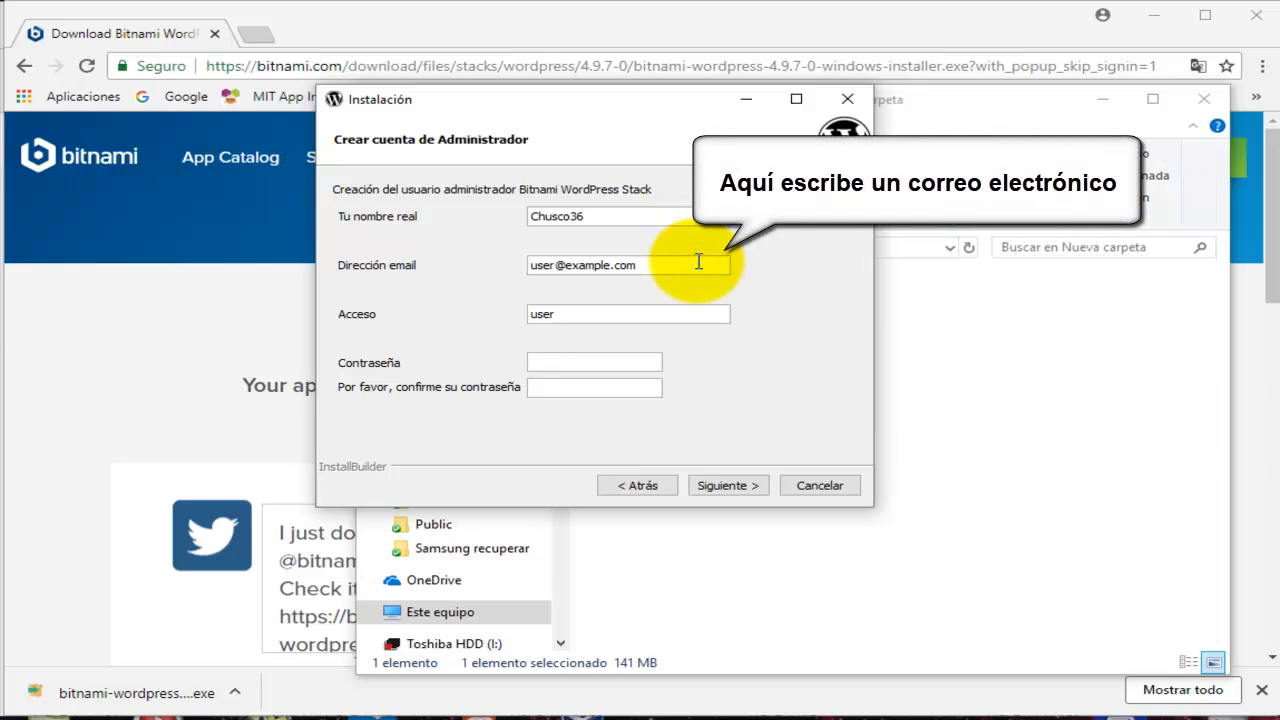
key("BackSpace")
key("BackSpace")
key("BackSpace")
key("BackSpace")
key("BackSpace")
key("BackSpace")
key("BackSpace")
key("BackSpace")
key("BackSpace")
key("BackSpace")
key("BackSpace")
key("BackSpace")
key("BackSpace")
key("BackSpace")
key("BackSpace")
key("BackSpace")
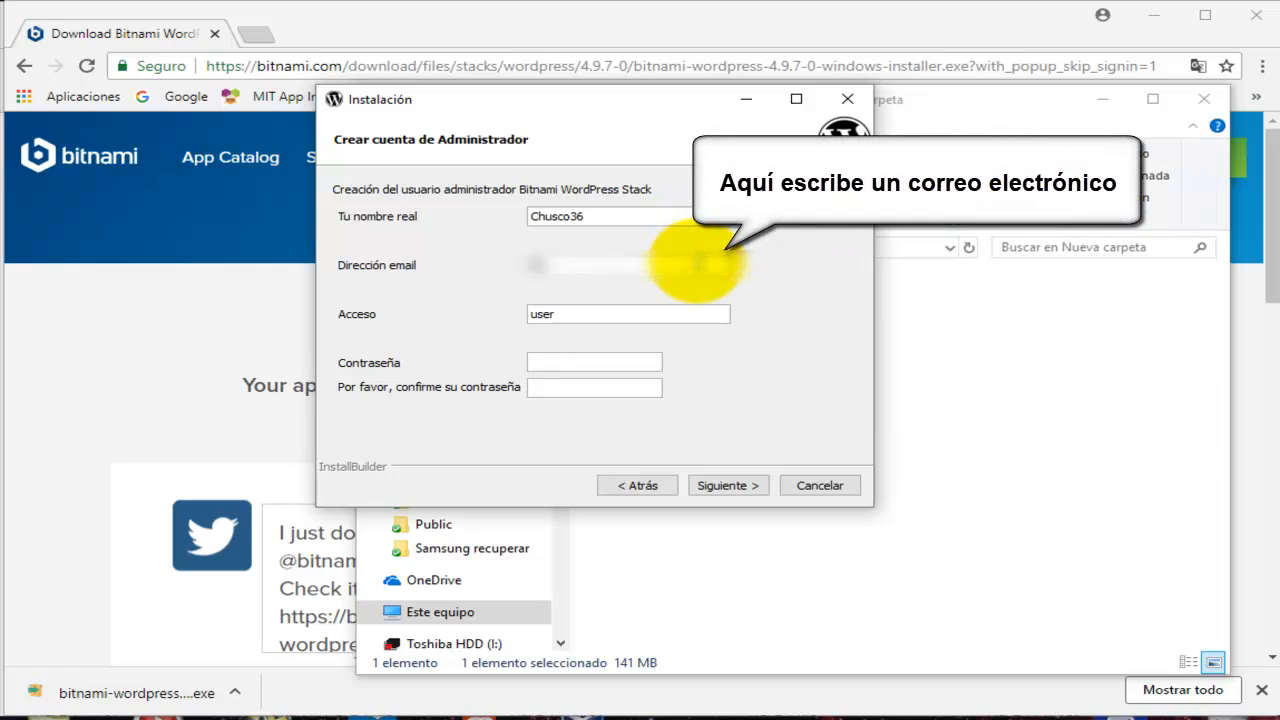
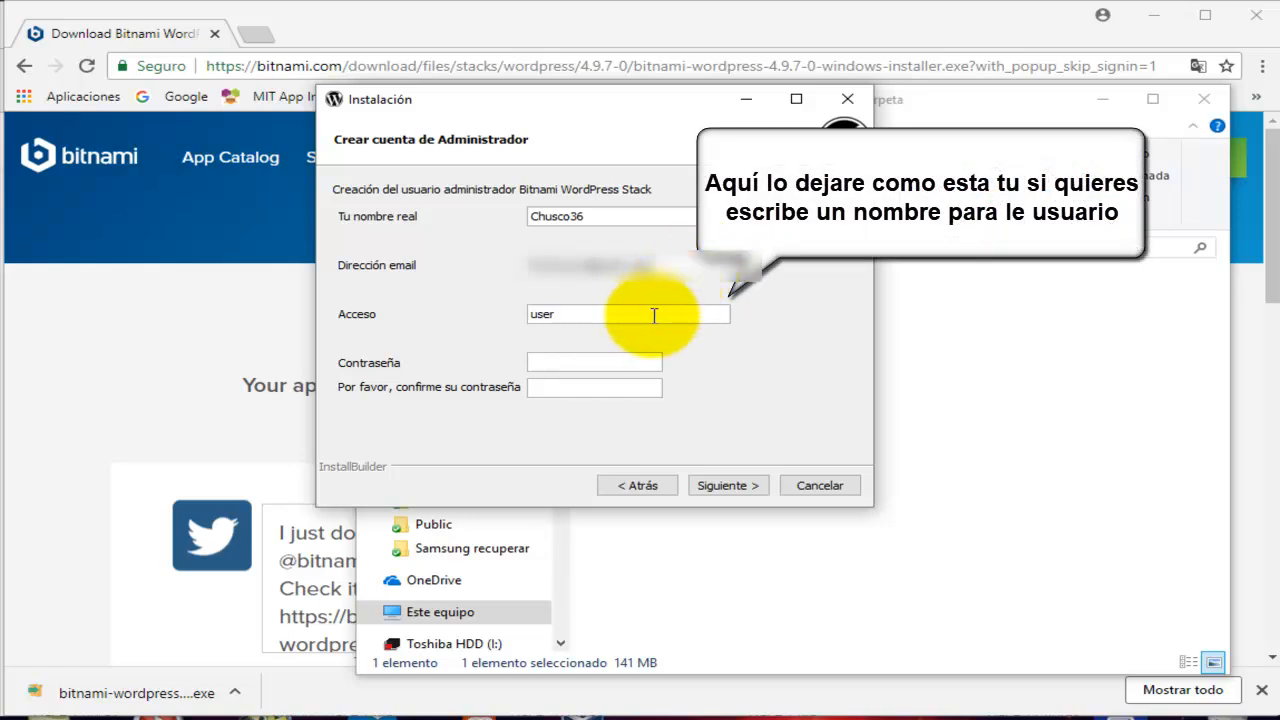
Enter the admin password, retype it in the confirmation field, and continue.
left_click(609, 359)
type("******")
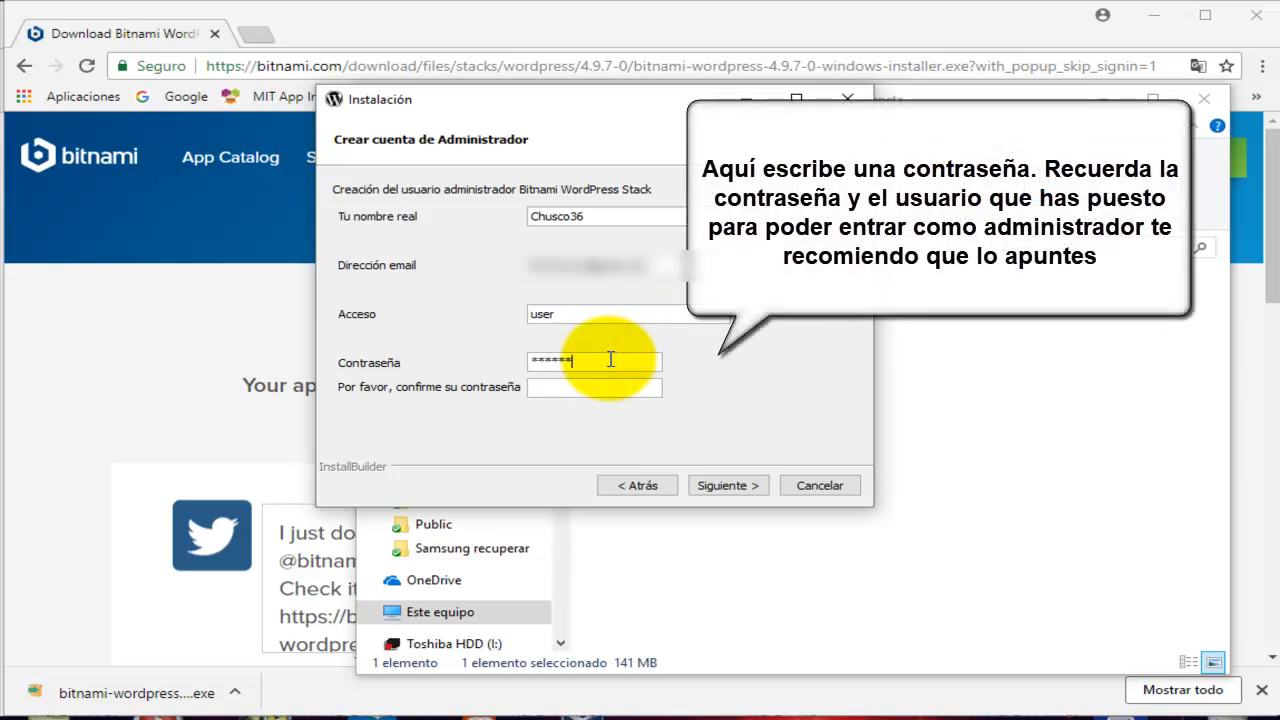
left_click(624, 388)
type("******")
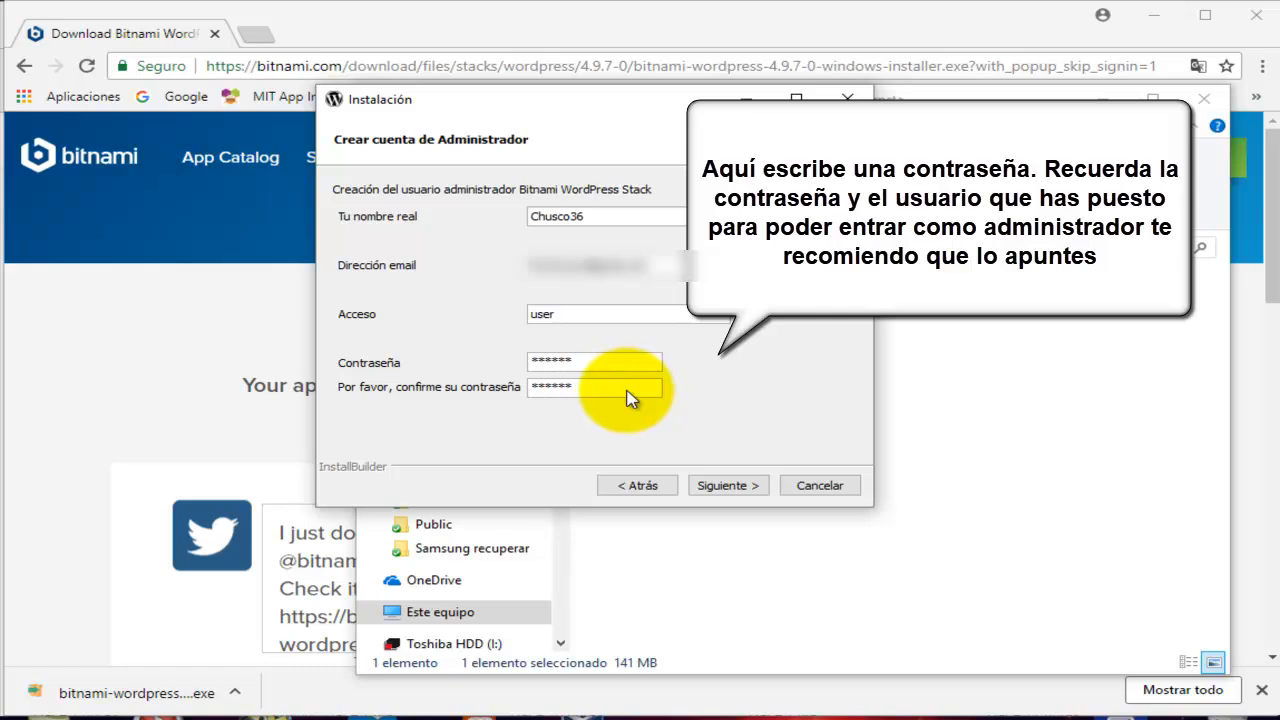
left_click(727, 486)
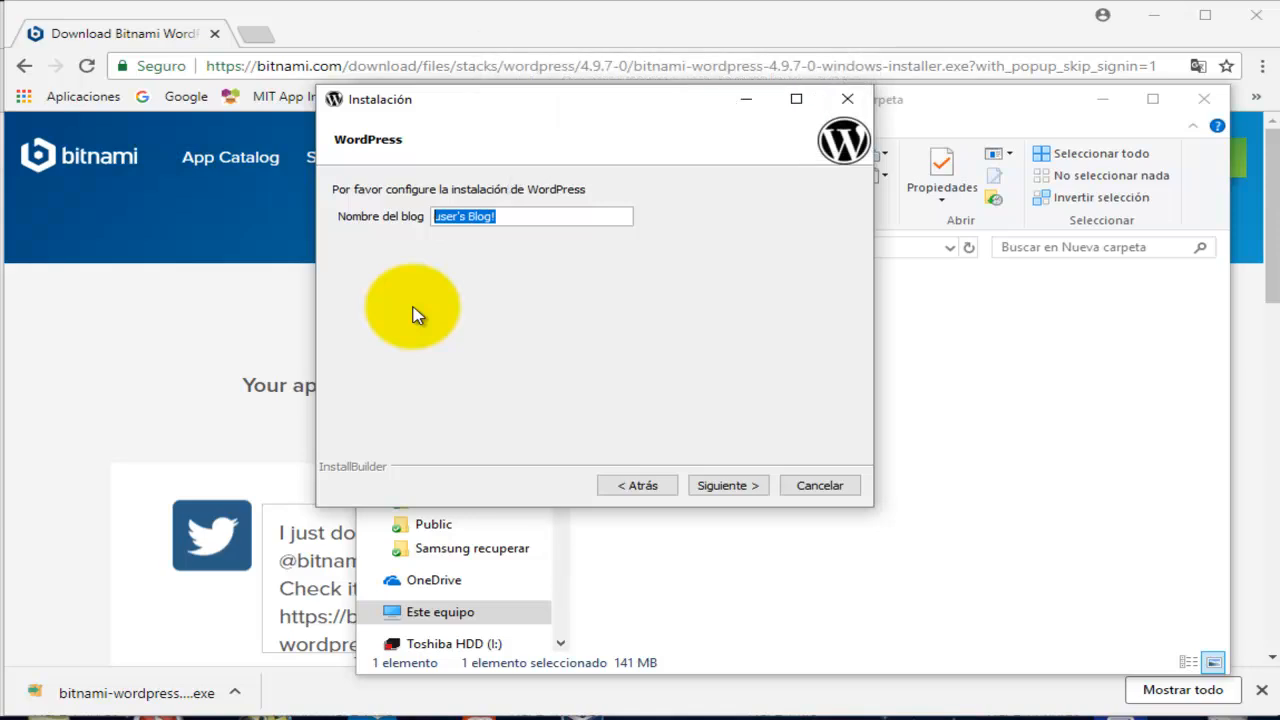
Set the blog name to 'Tutorial' and continue to the SMTP page.
type("Tu")
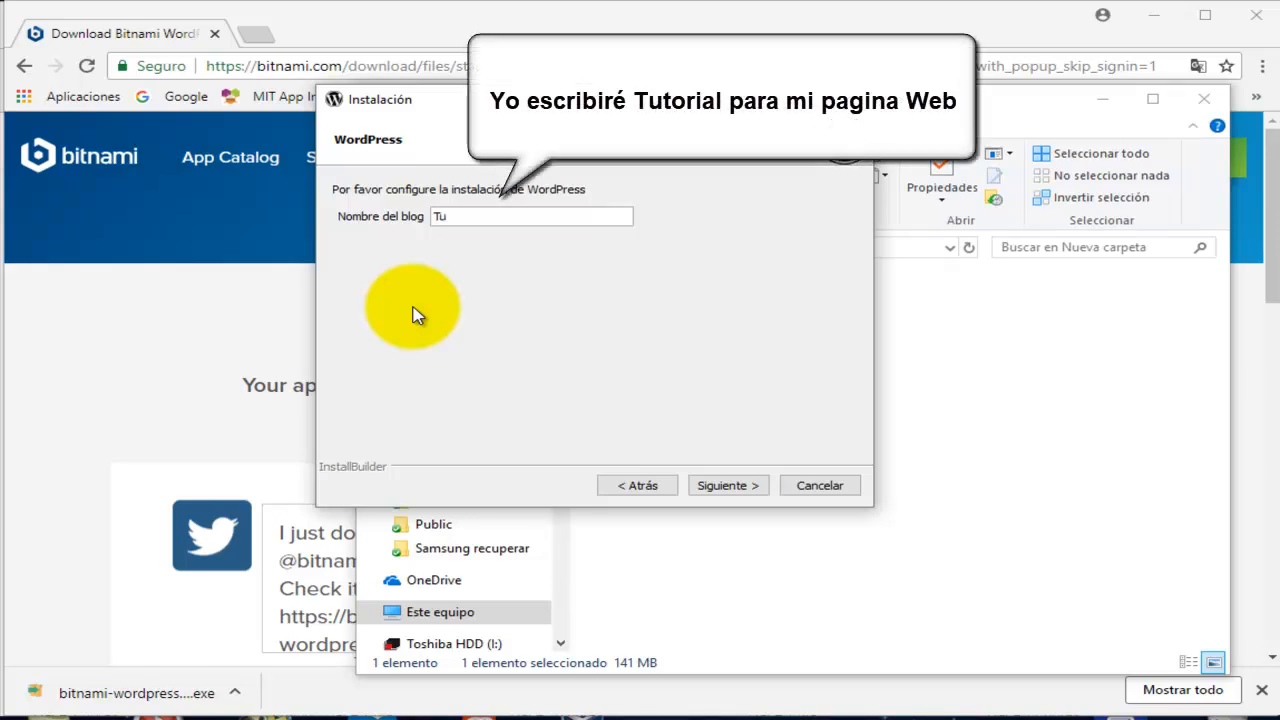
type("torial")
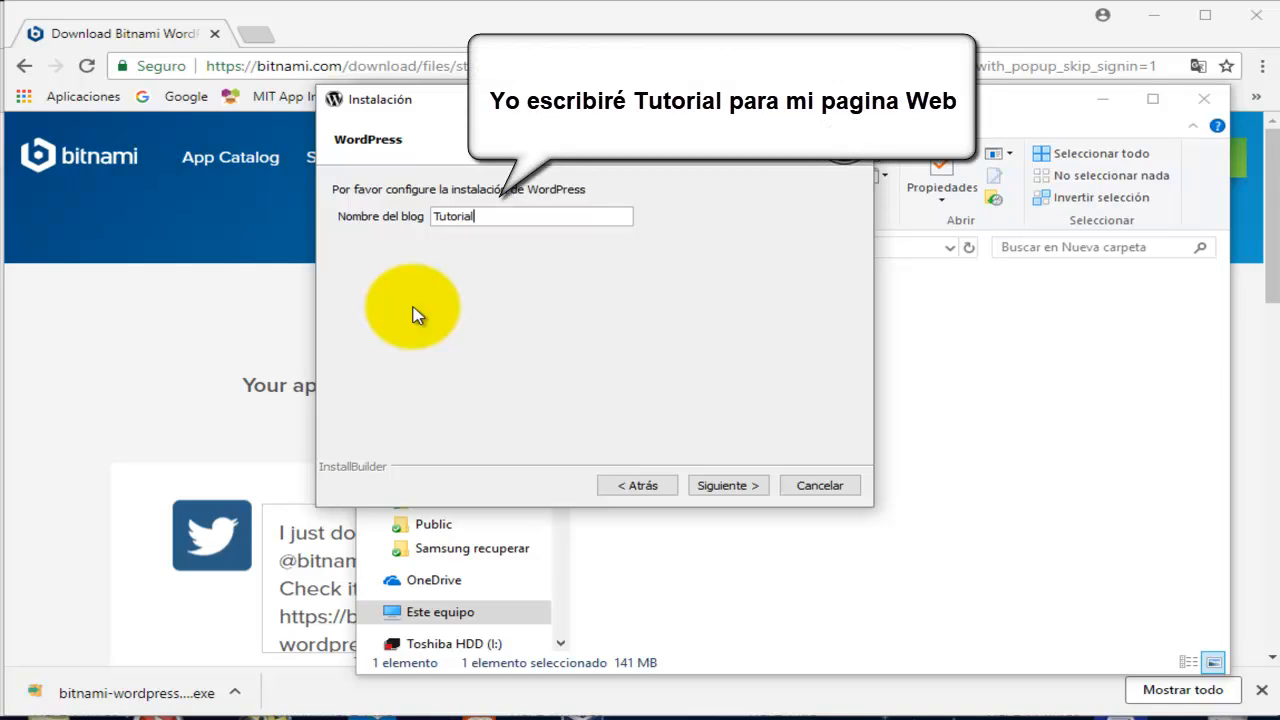
left_click(722, 487)
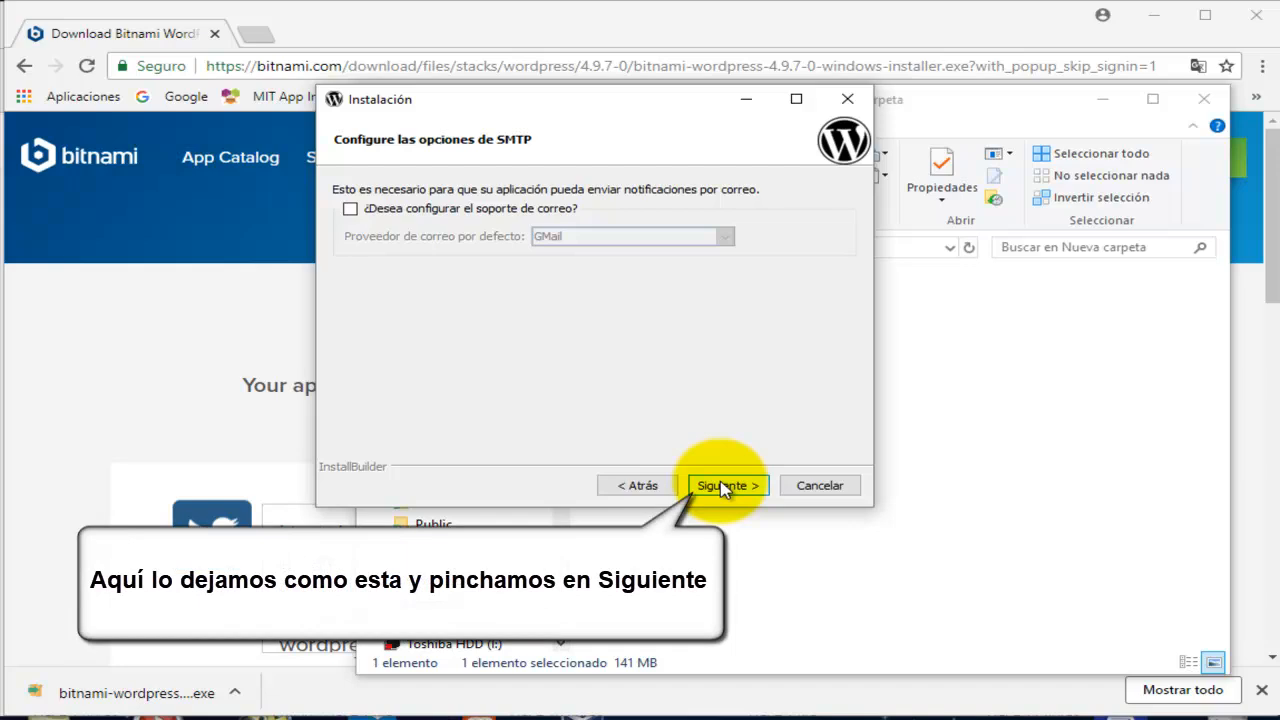
Leave mail support off, uncheck 'Lanzar wordpress en la nube con Bitnami', and start the installation.
left_click(722, 487)
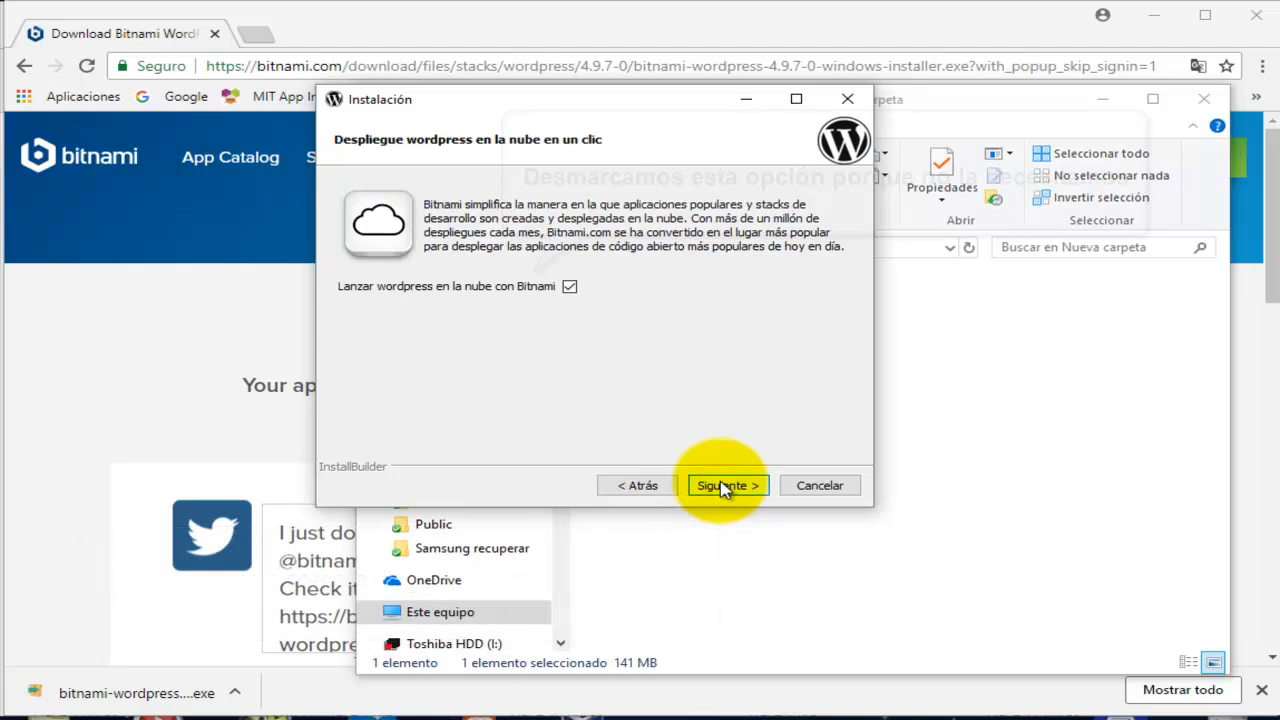
left_click(569, 289)
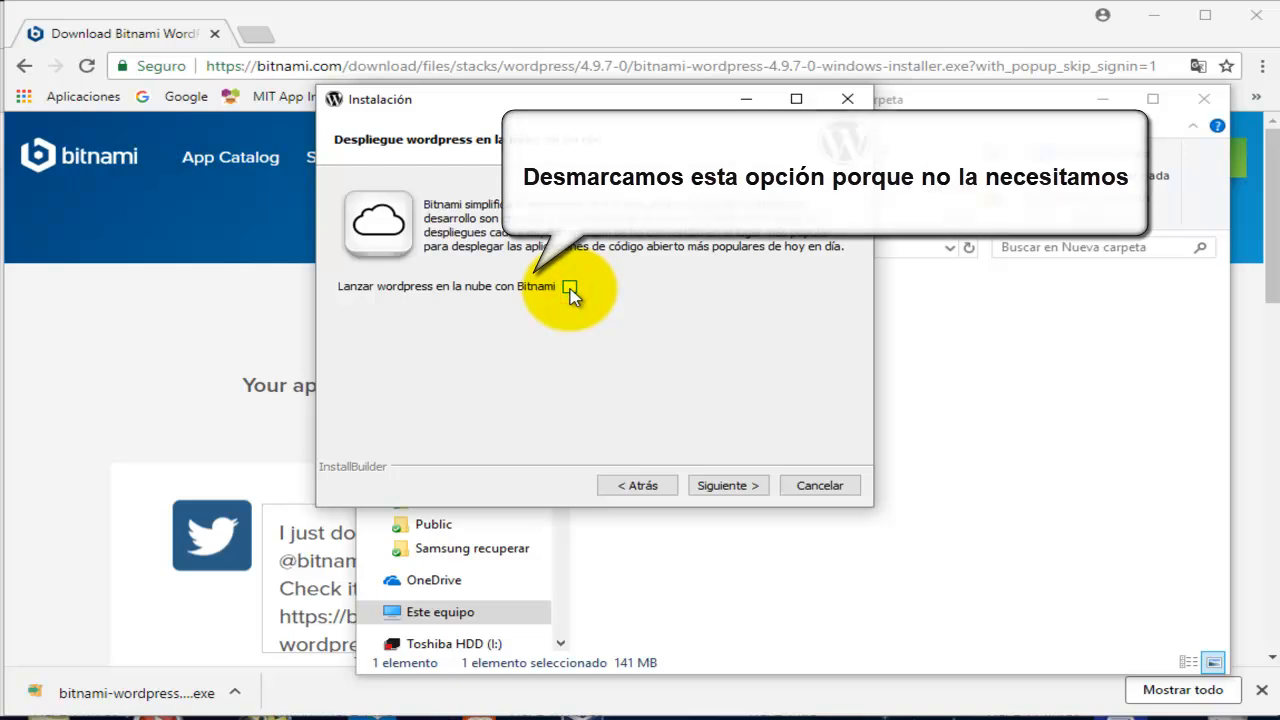
left_click(720, 487)
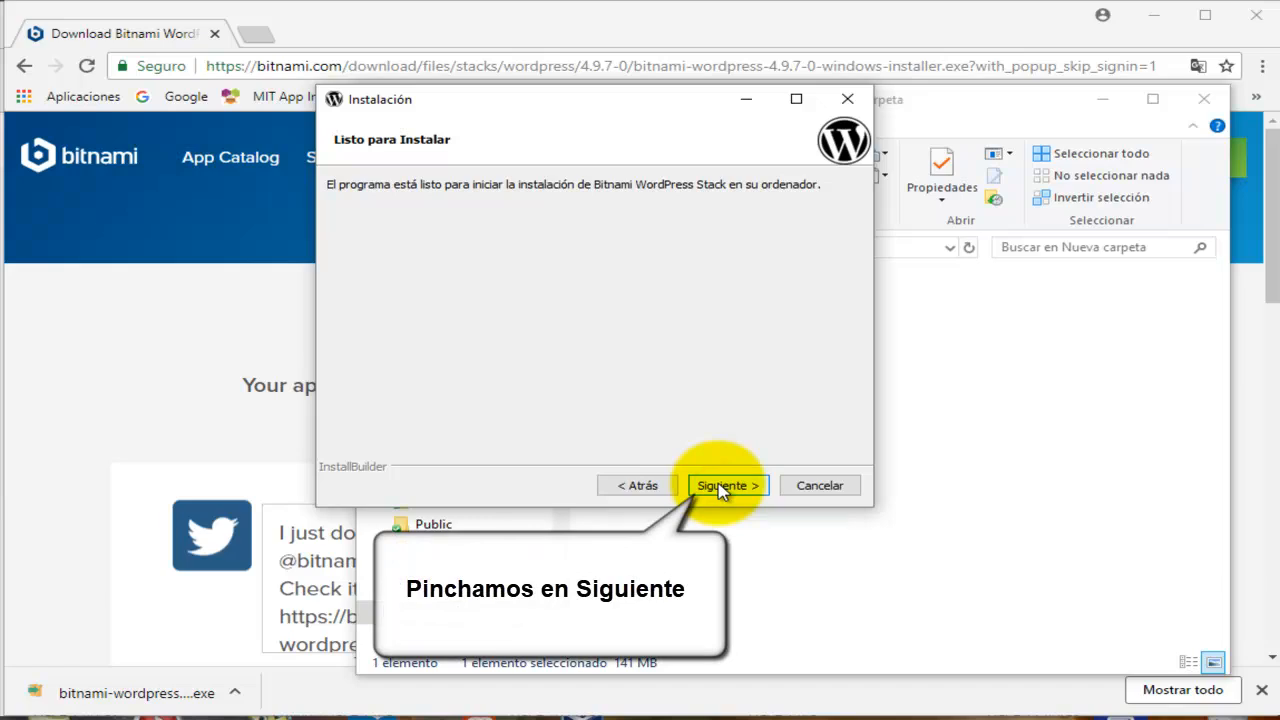
left_click(722, 486)
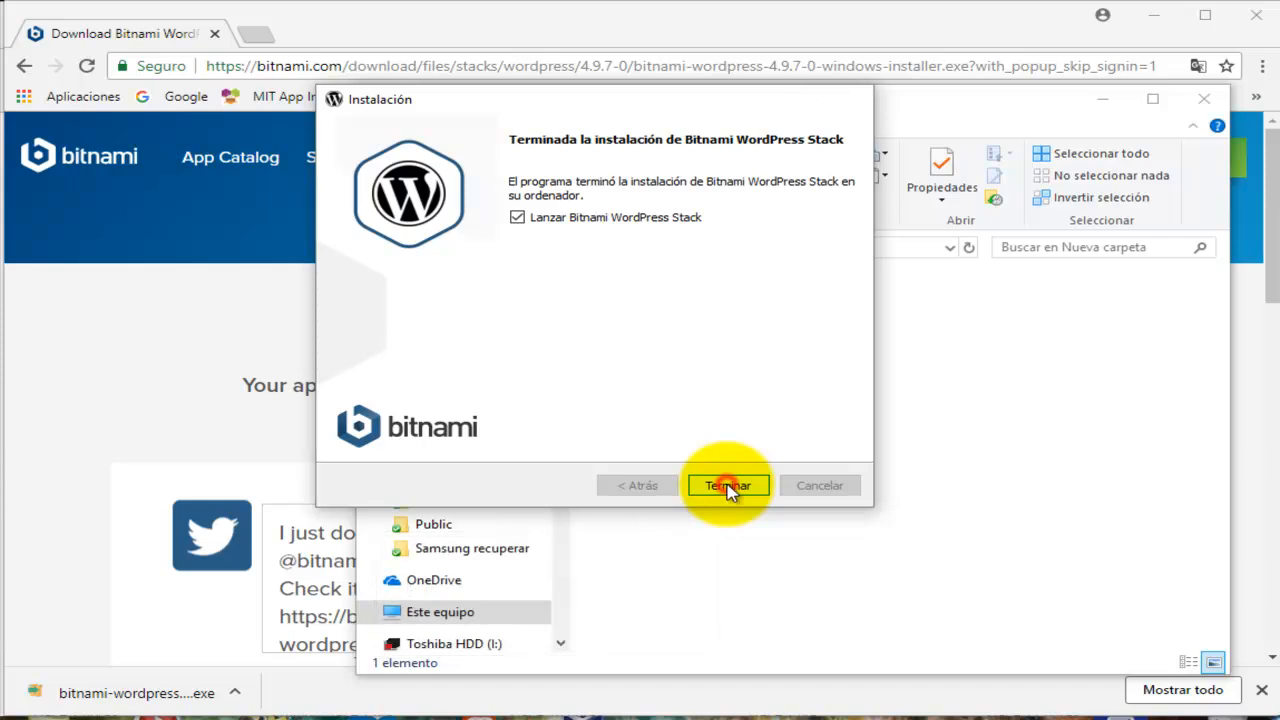
Finish the installer with 'Lanzar Bitnami WordPress Stack' kept checked.
left_click(727, 487)
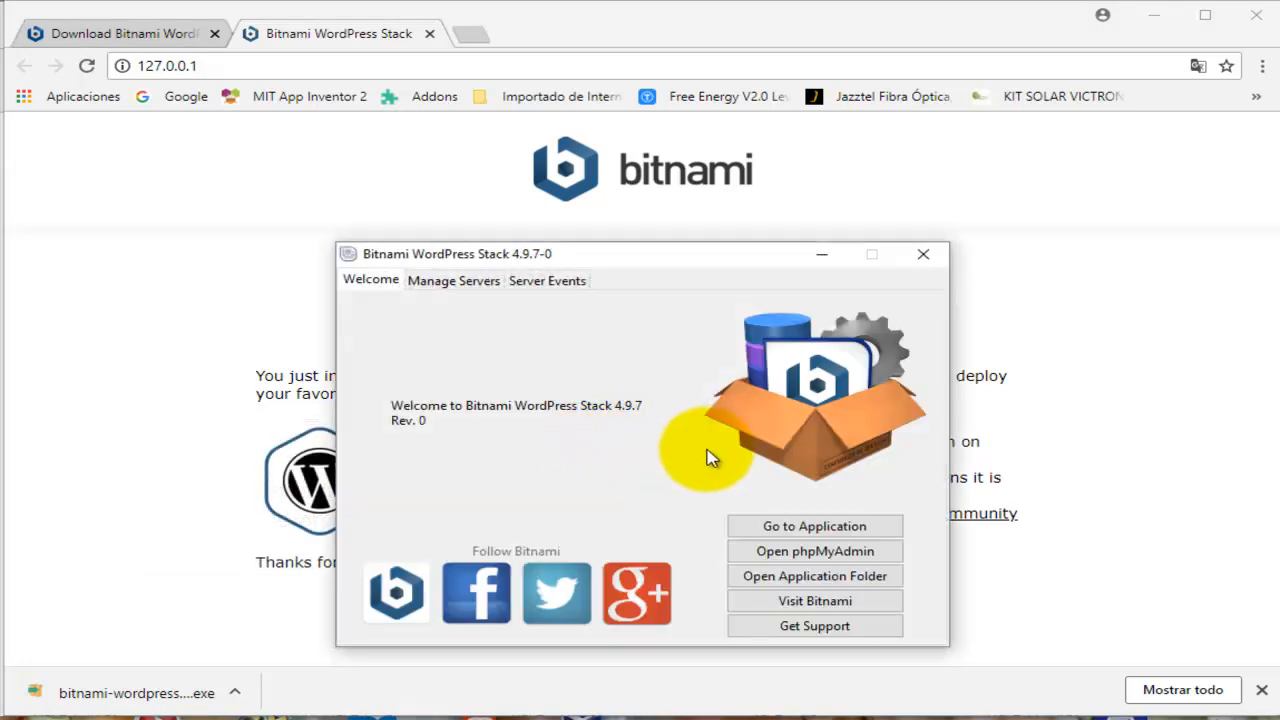
Open the new 'Tutorial' site at 127.0.0.1/wordpress from the installation-complete page.
left_click(1029, 344)
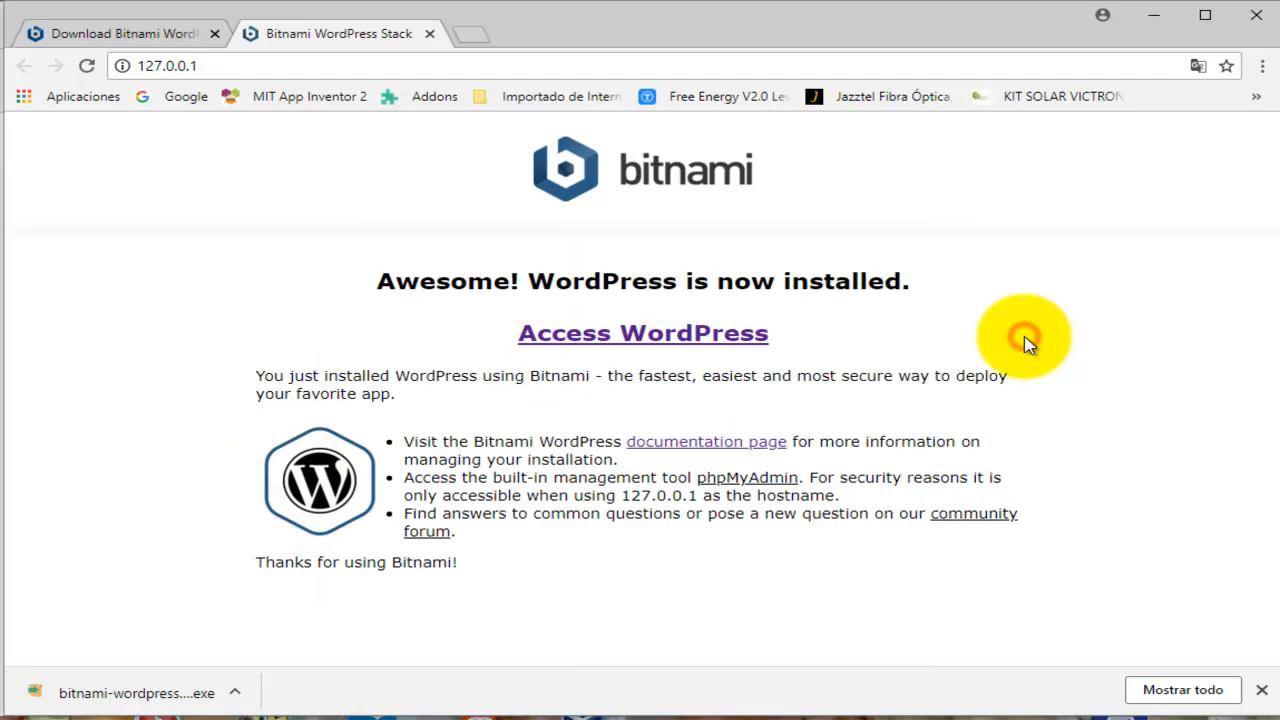
left_click(643, 340)
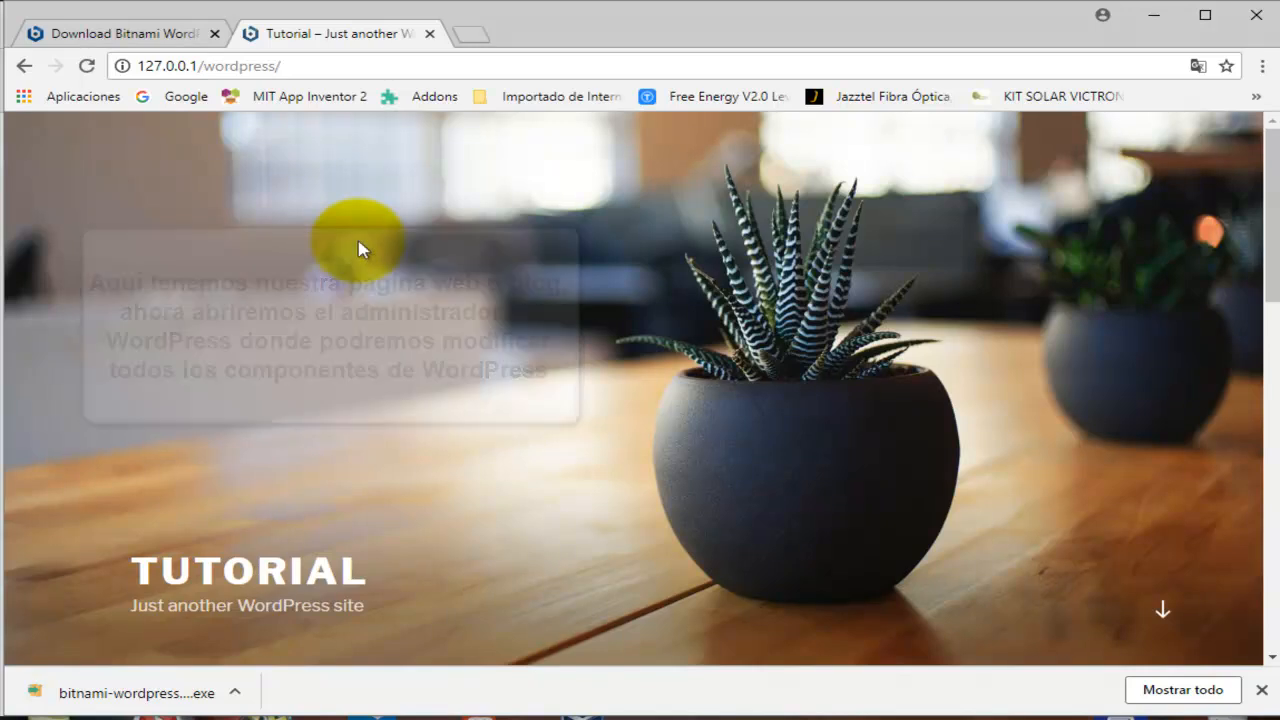
Load 127.0.0.1/wordpress/wp-admin to reach the WordPress login page.
left_click(353, 68)
left_click(353, 68)
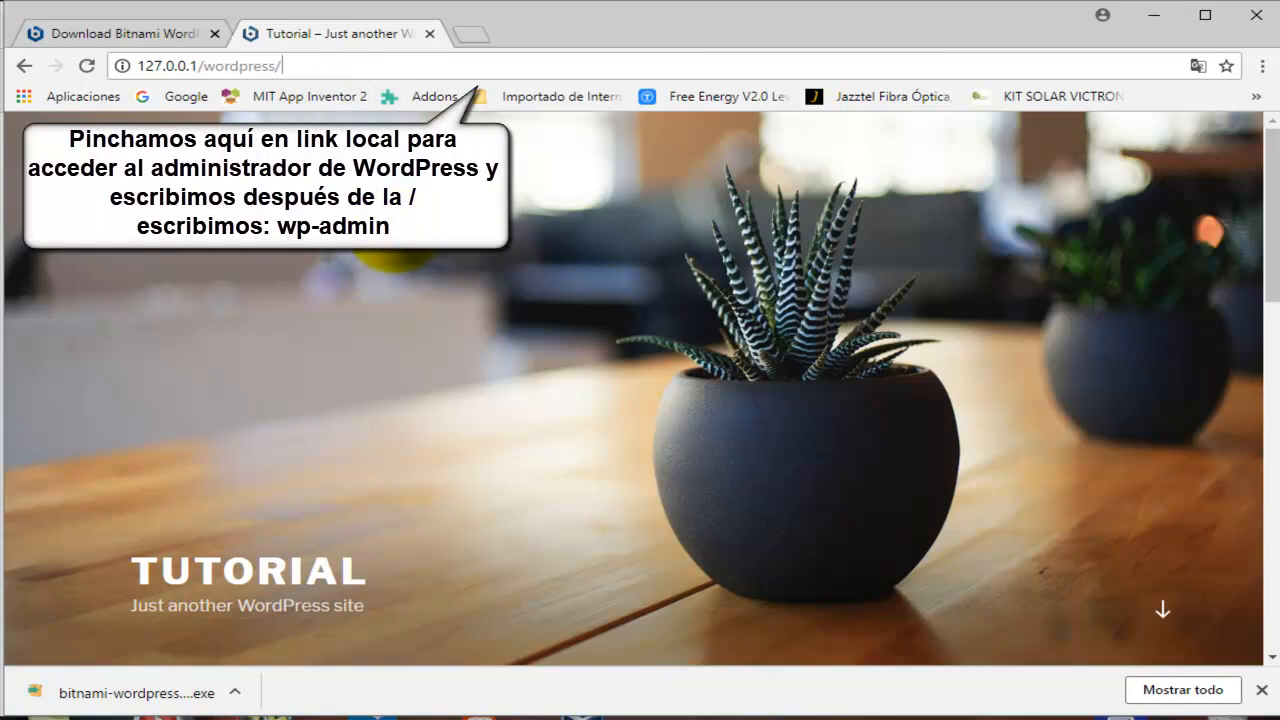
type("wp-admin")
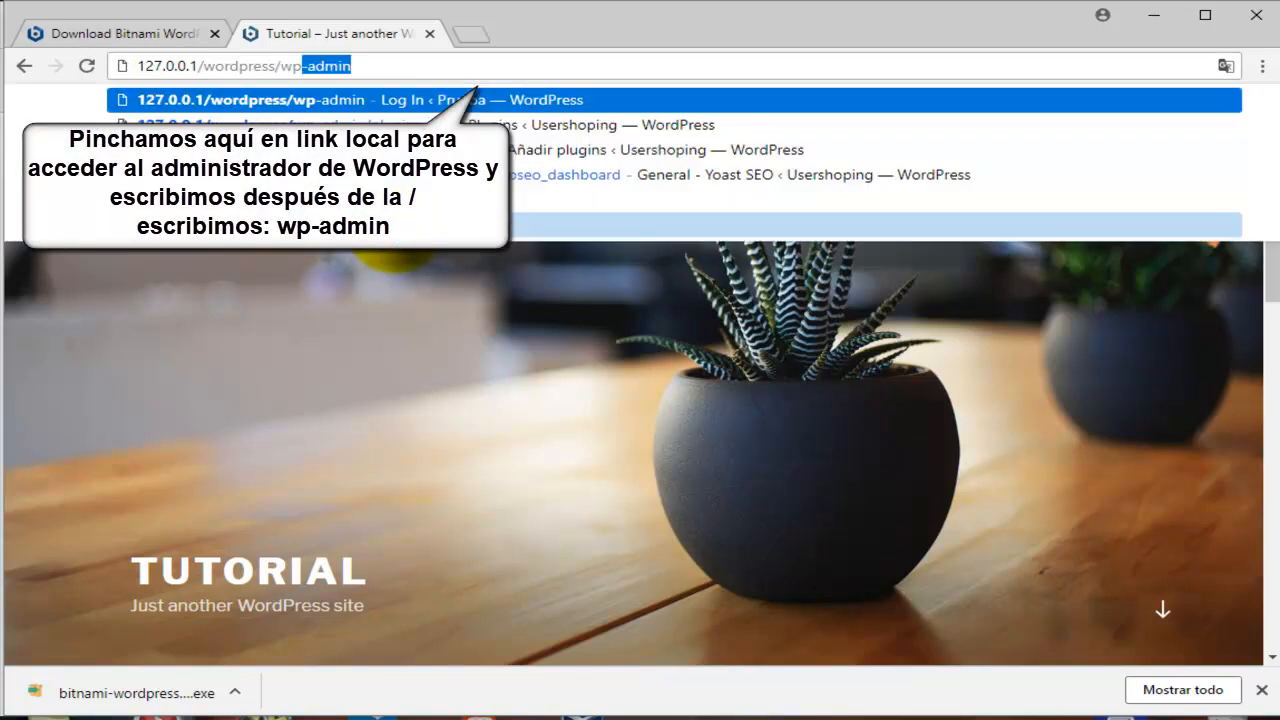
key("Right")
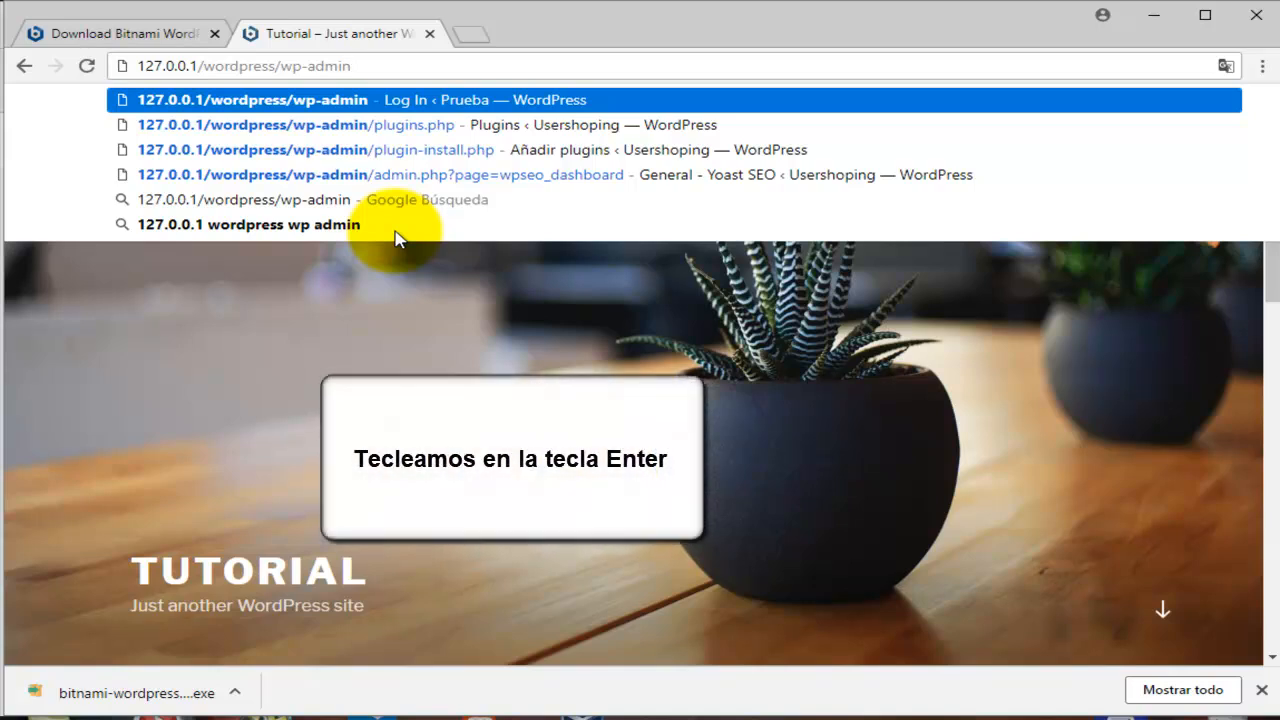
key("Return")
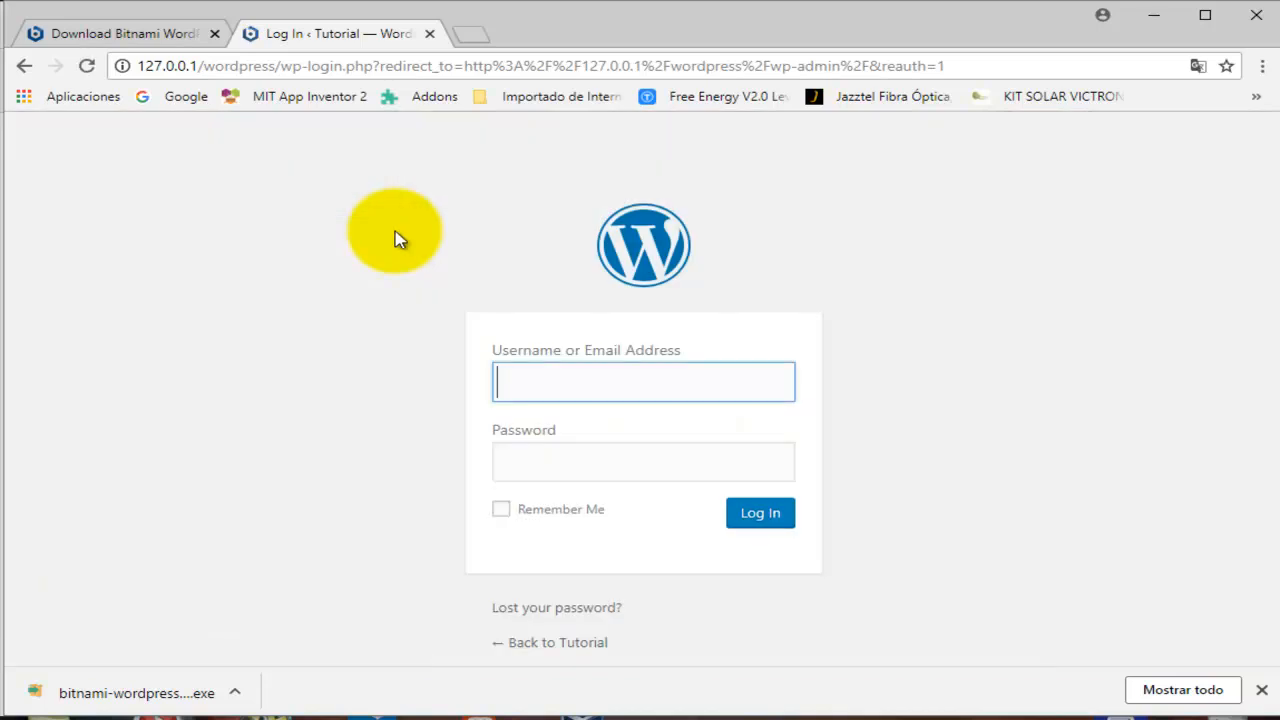
Log in with the administrator username and password created during installation.
type("use")
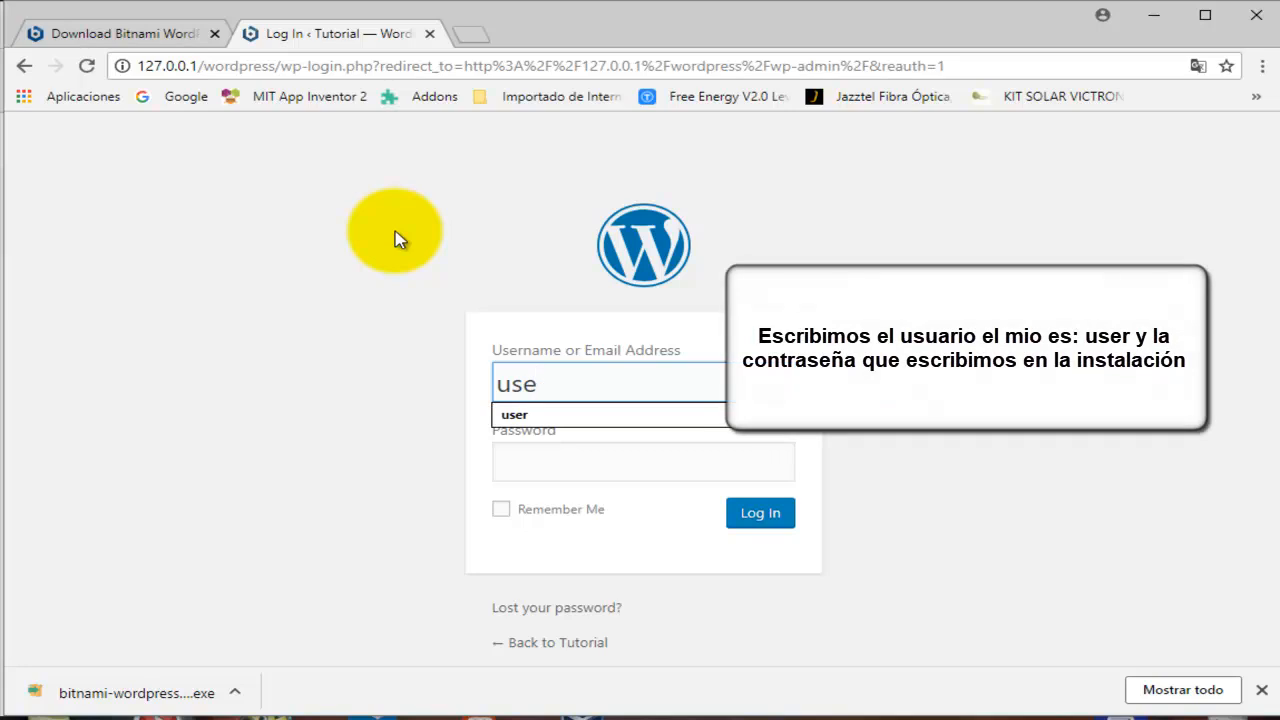
type("r")
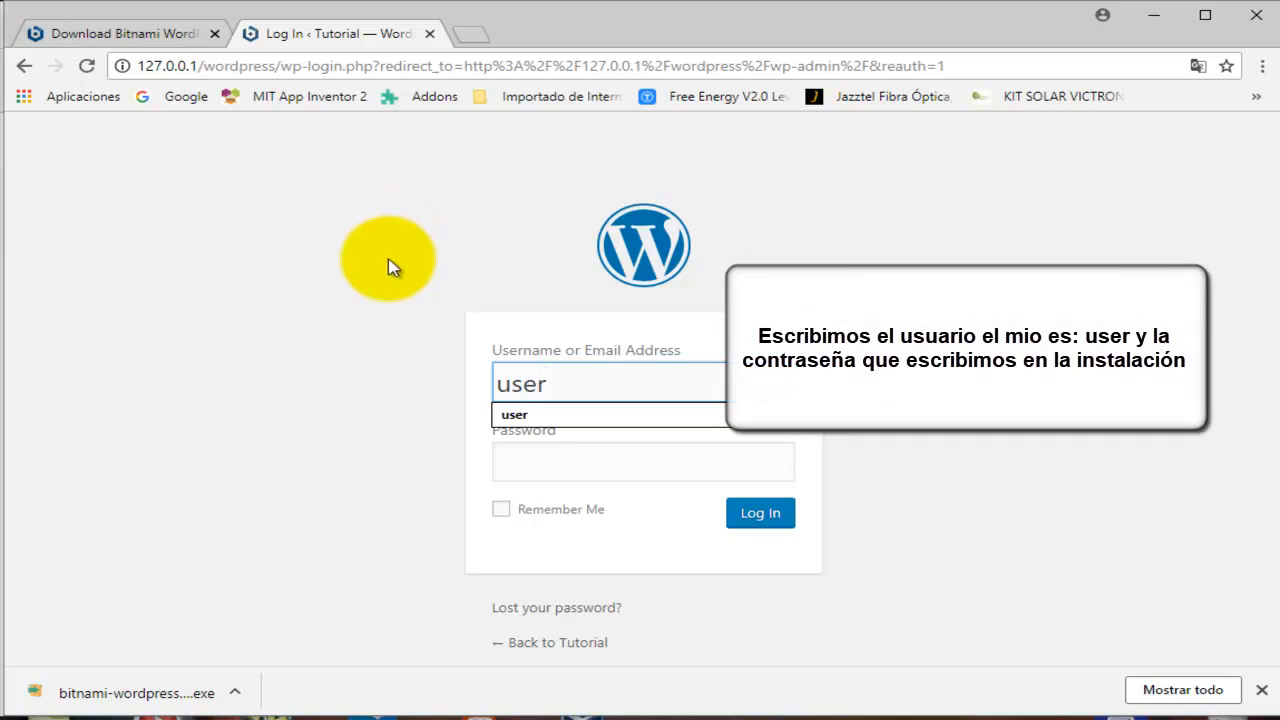
left_click(557, 414)
left_click(574, 474)
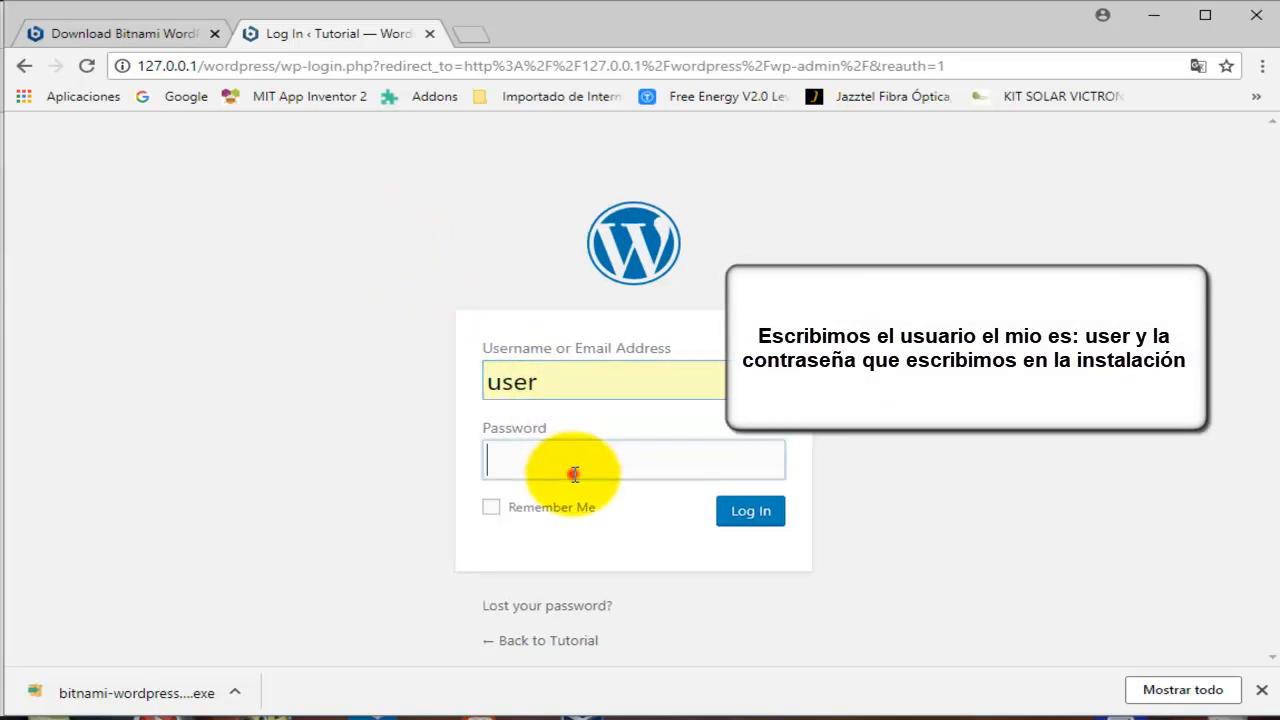
type("••••••")
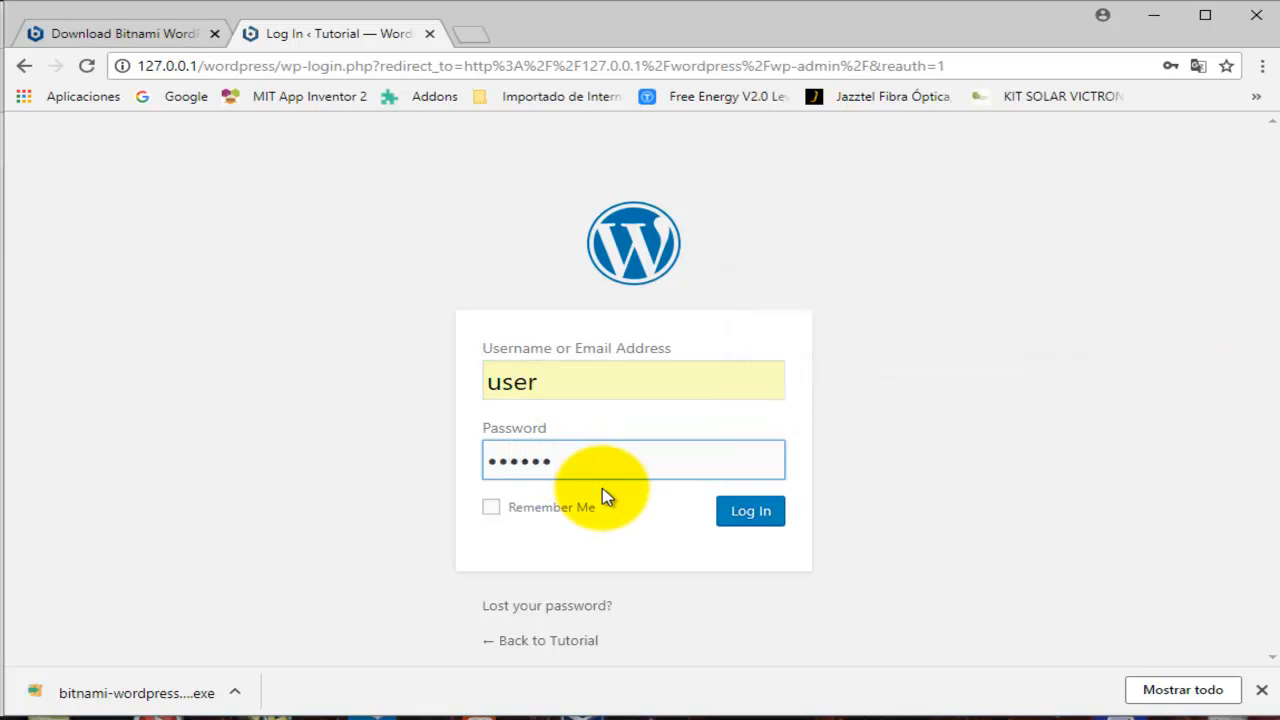
left_click(750, 512)
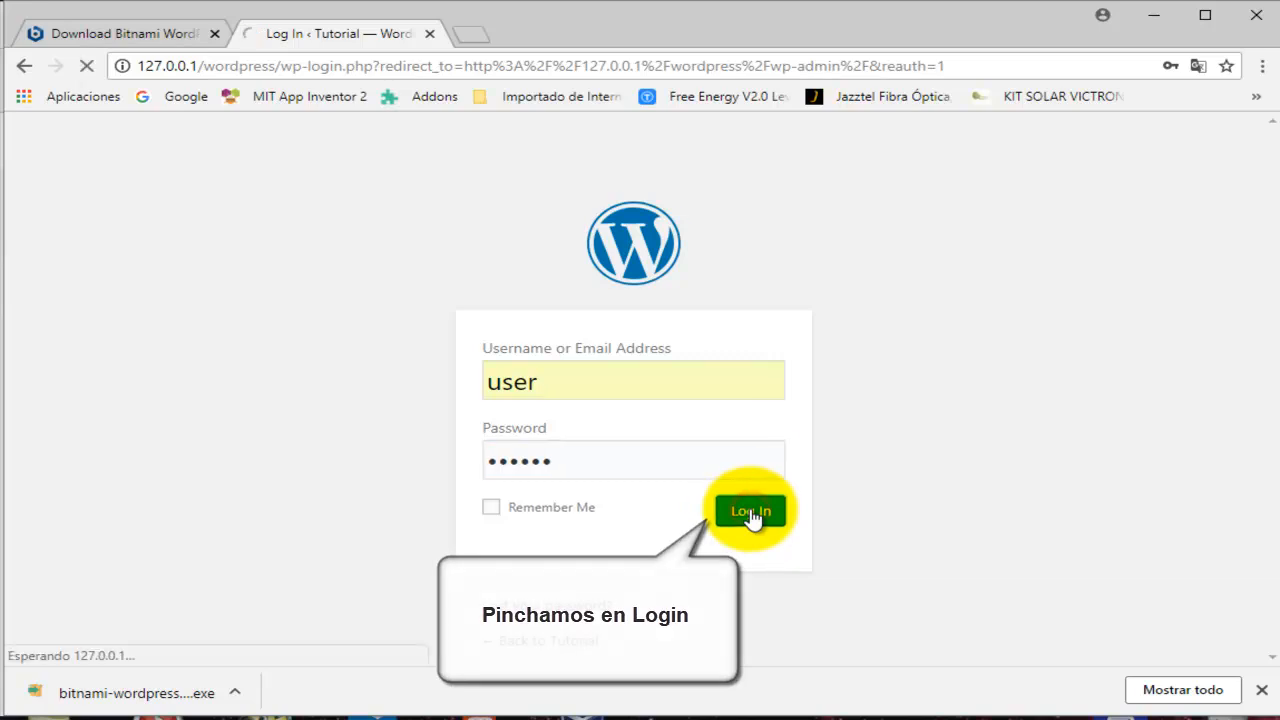